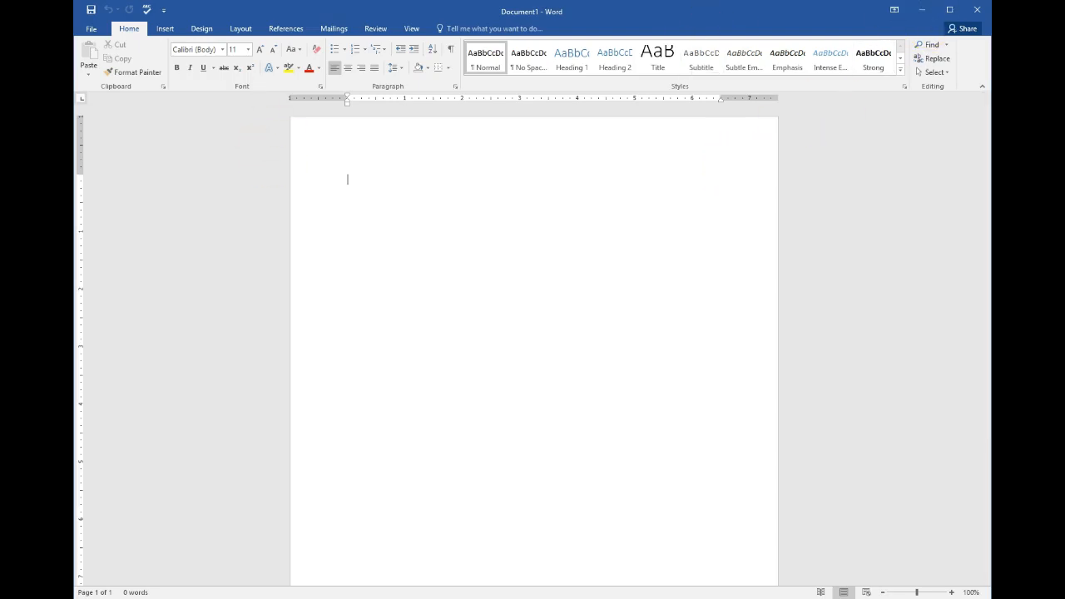
Enter the title "Career Fair" on the first line, make it bold and centred, and start a new line below it.
text(Career Fair)
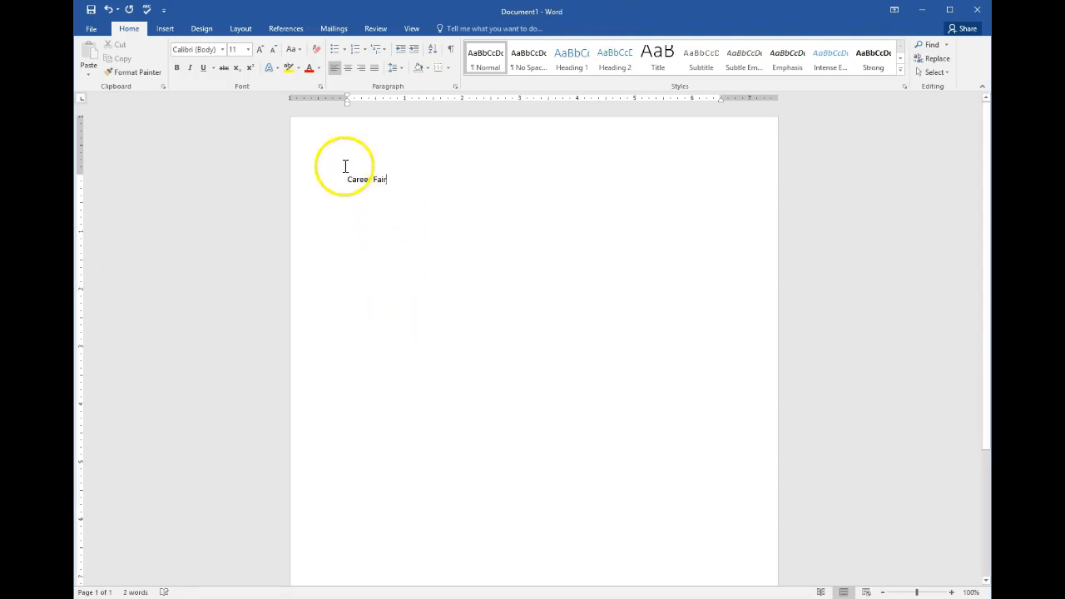
drag(344, 178, 421, 179)
click(176, 69)
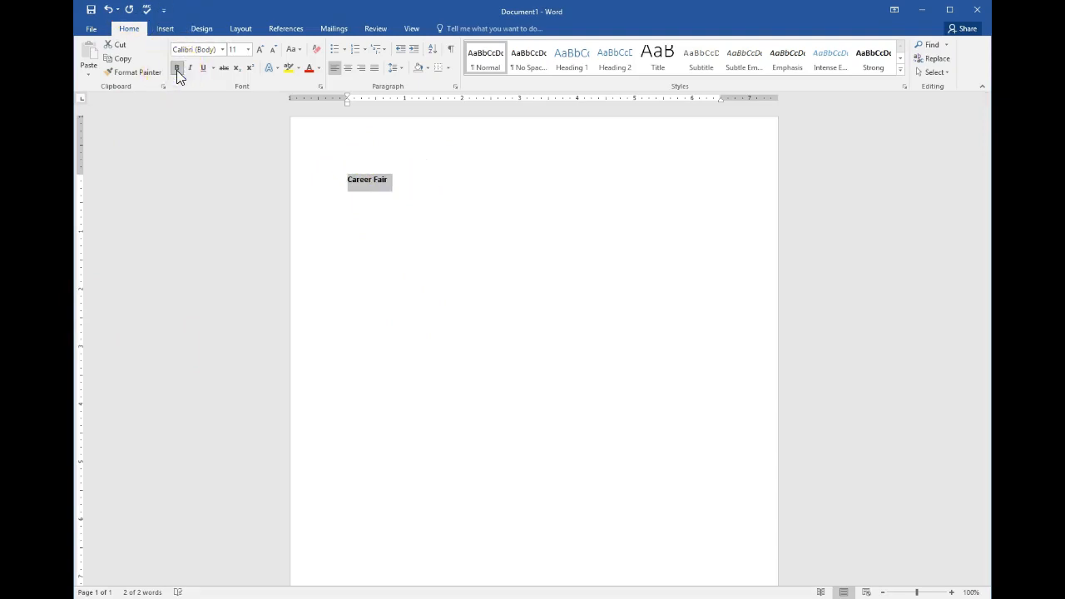
click(348, 70)
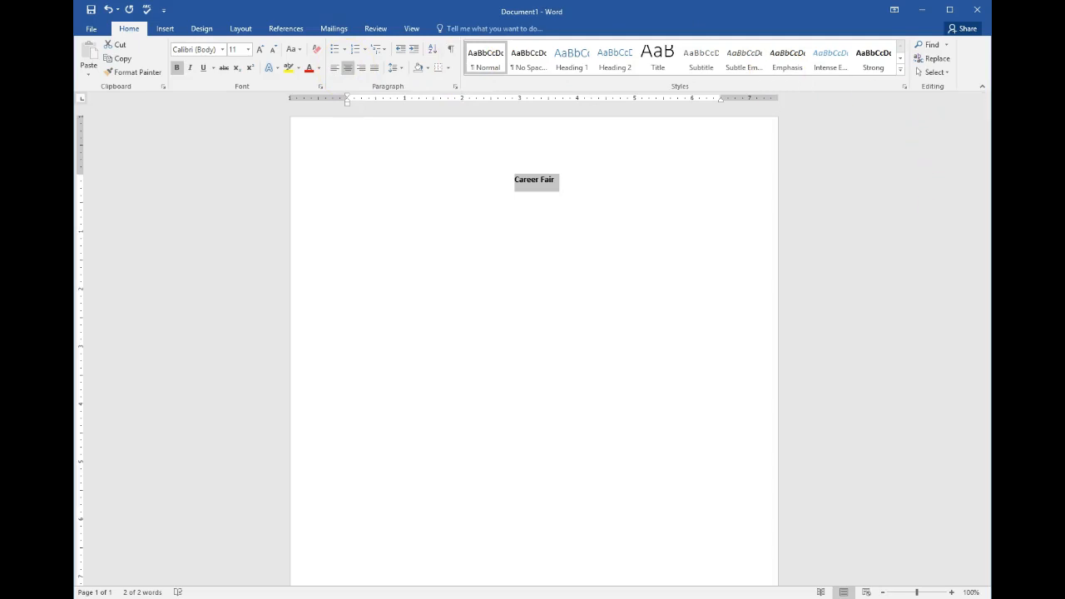
click(555, 180)
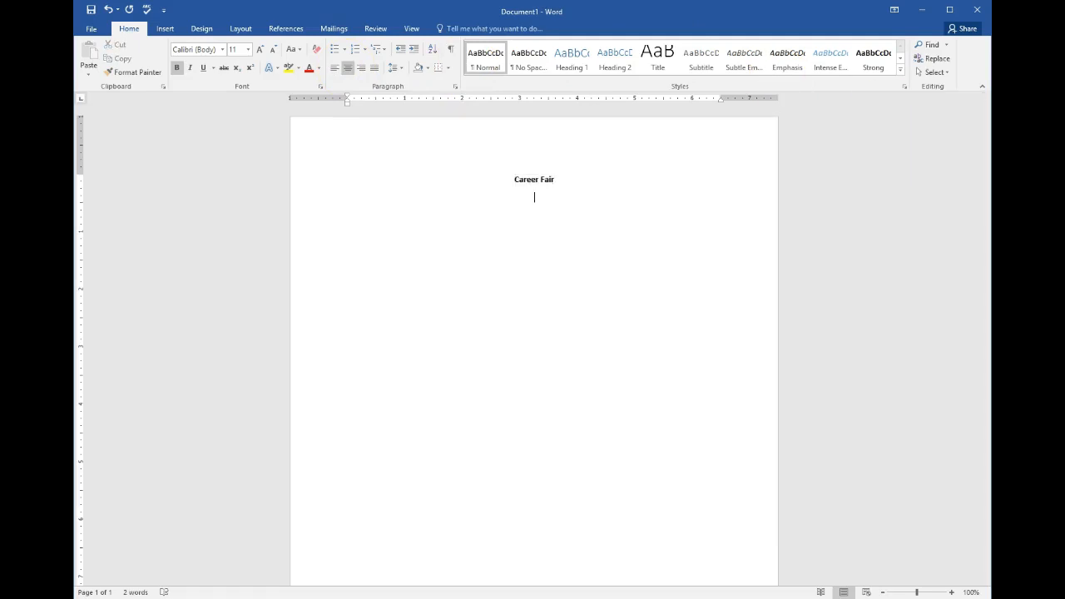
Justify the paragraph below the title and give it a first-line indent of 0.25".
click(376, 69)
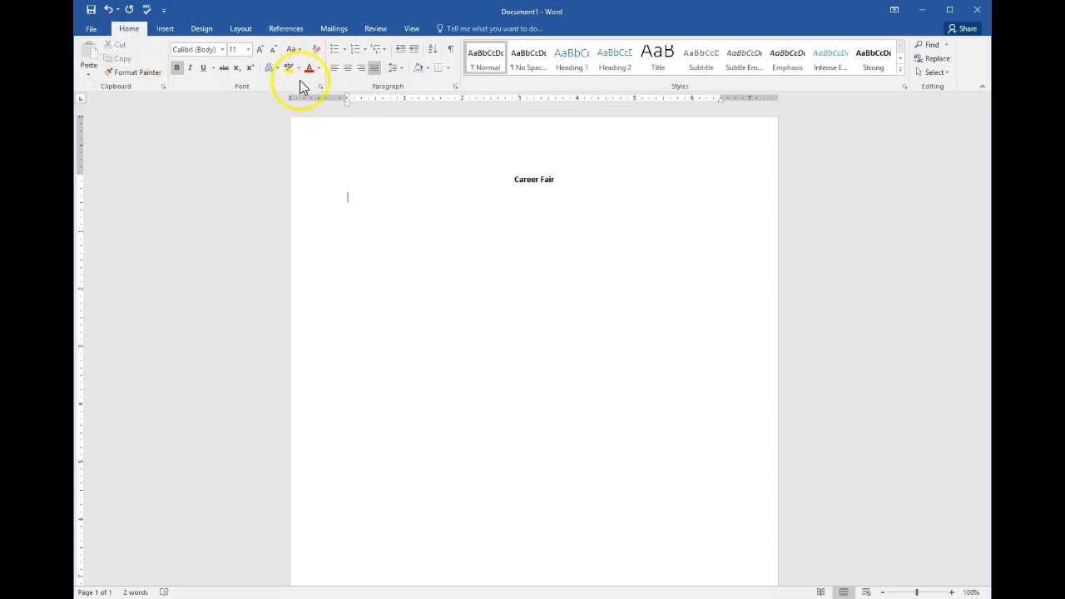
click(457, 87)
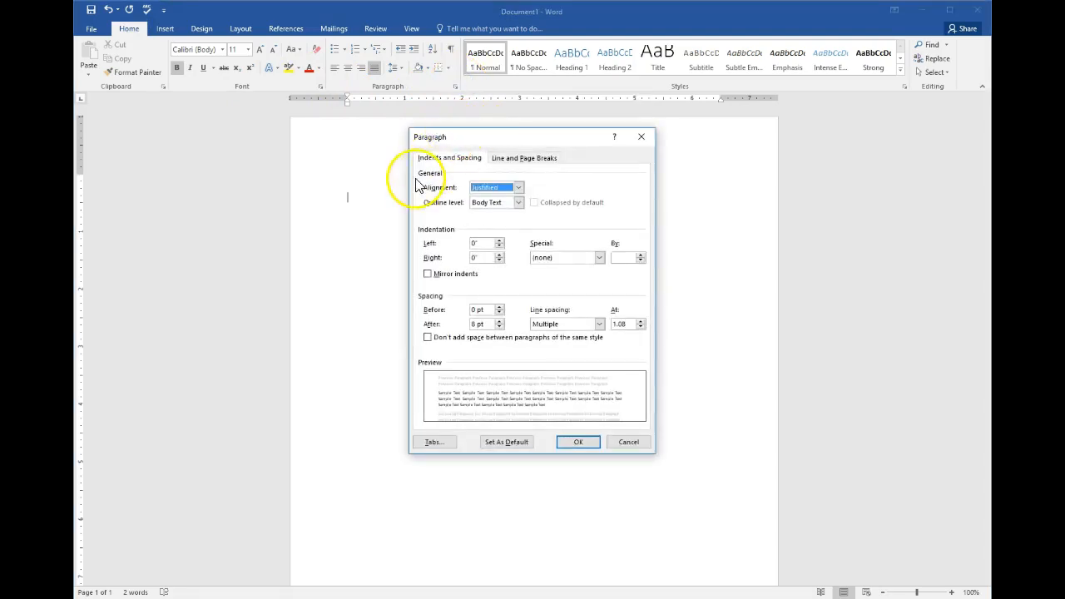
click(599, 258)
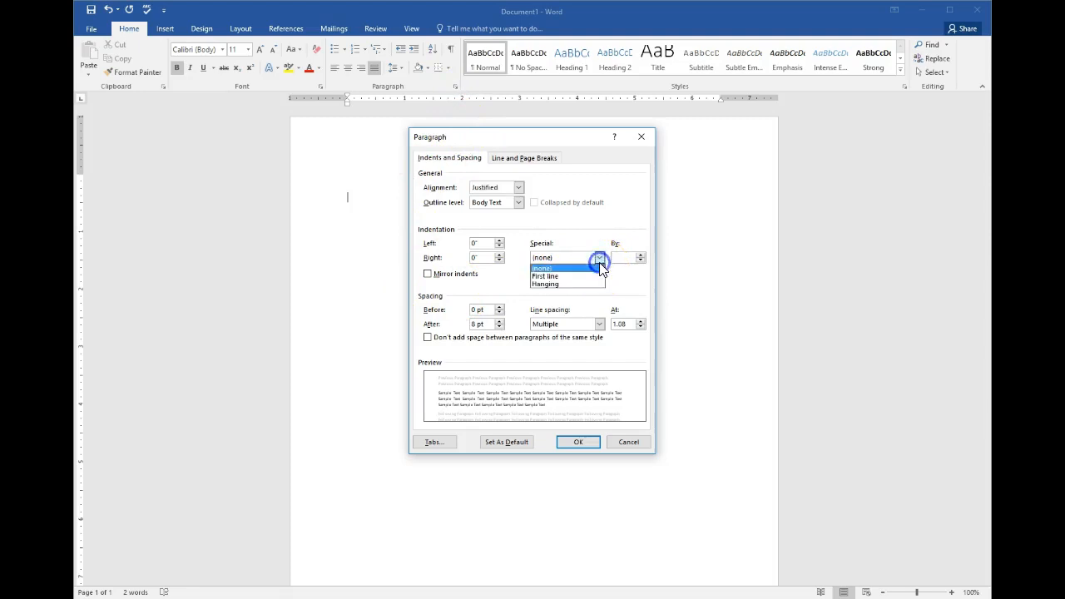
click(594, 277)
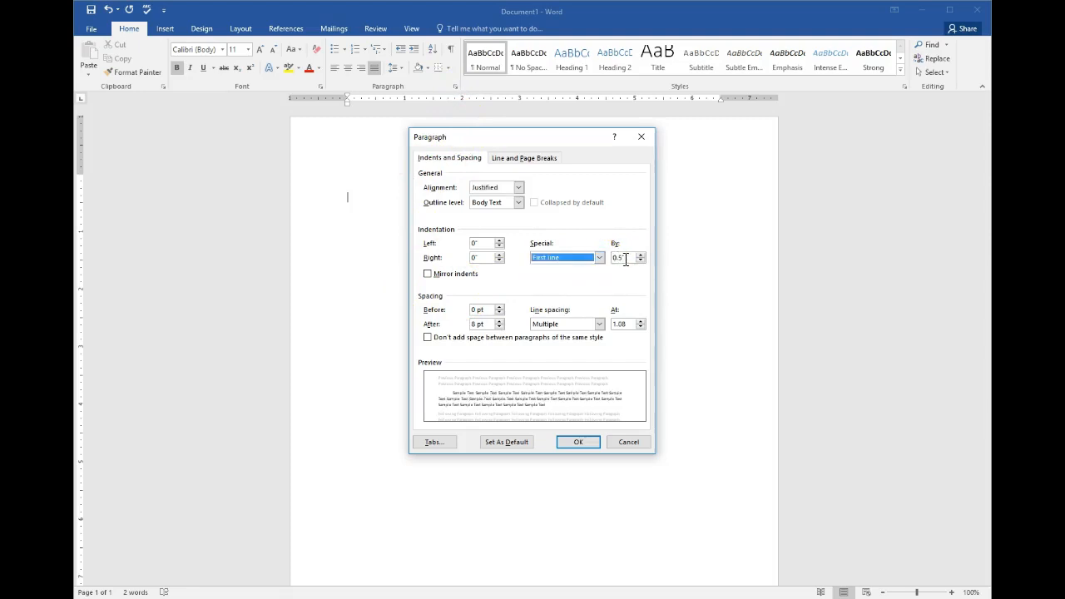
click(621, 259)
text(2)
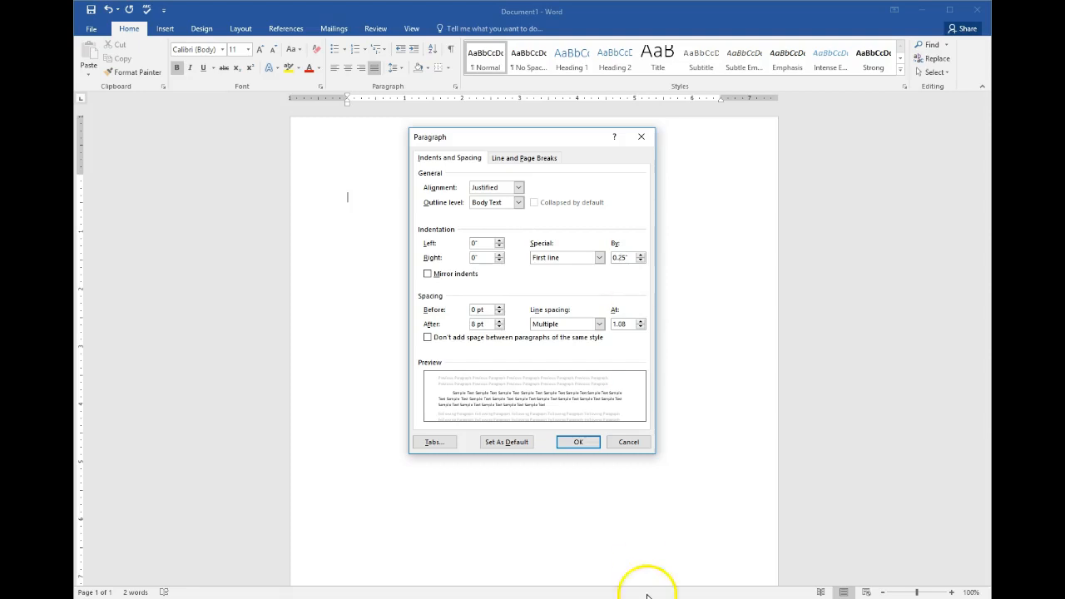
click(586, 444)
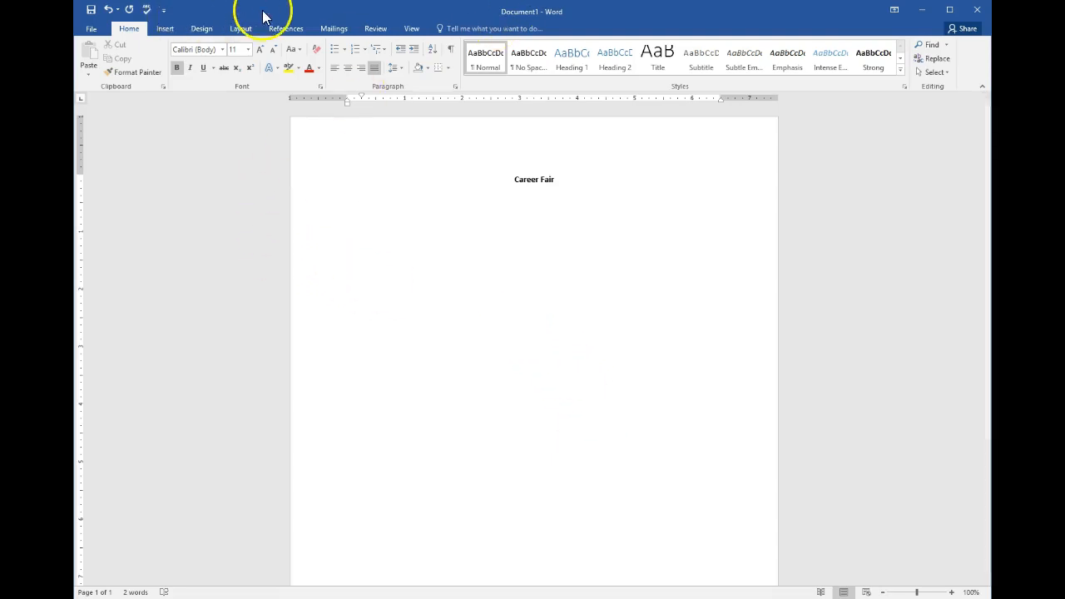
Lay the document out in two columns.
click(240, 28)
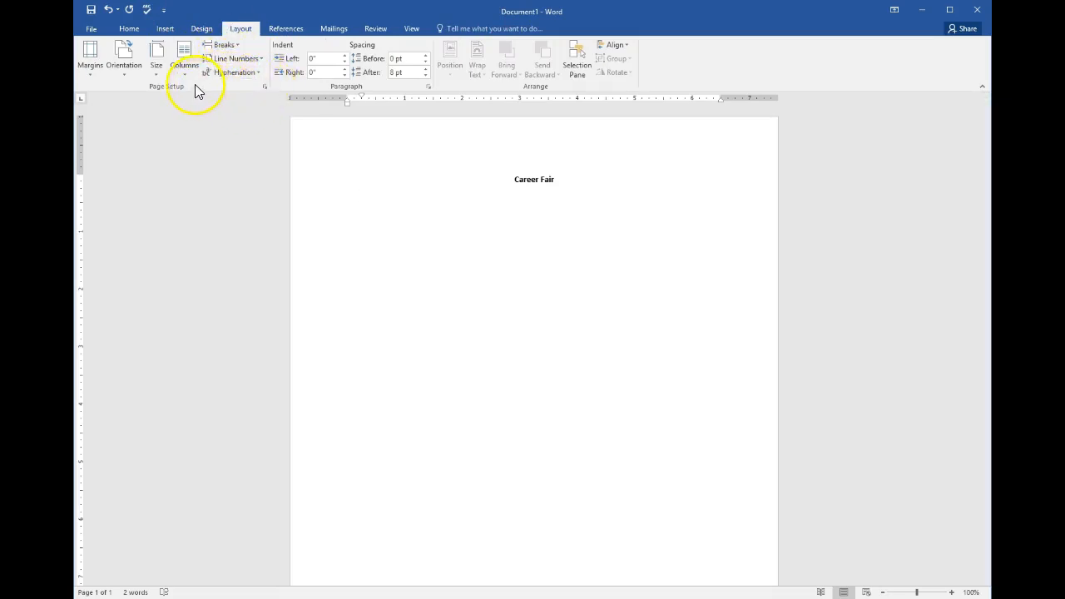
click(177, 66)
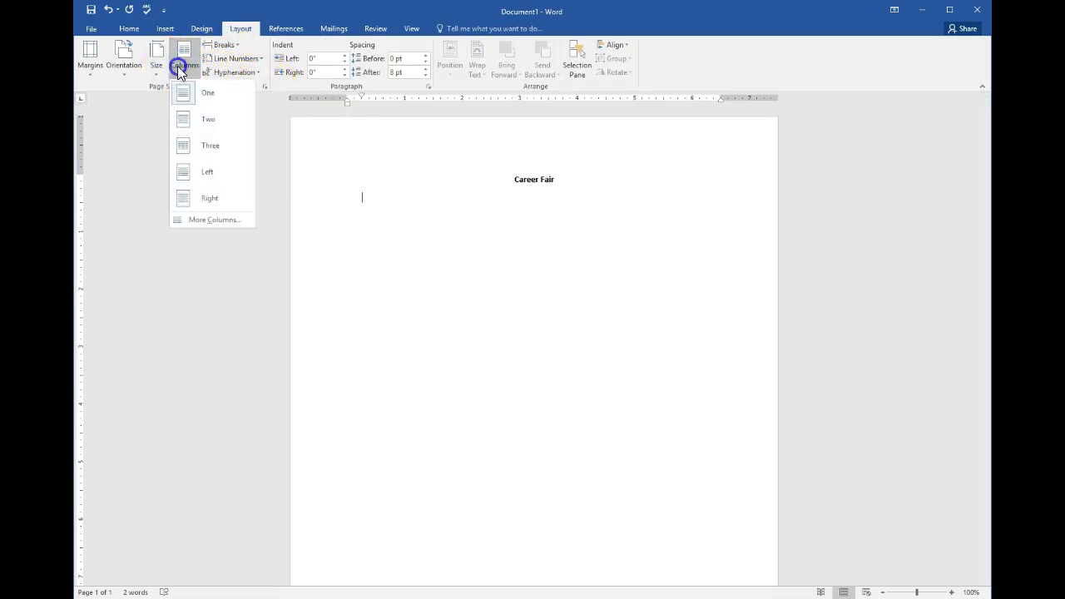
click(210, 129)
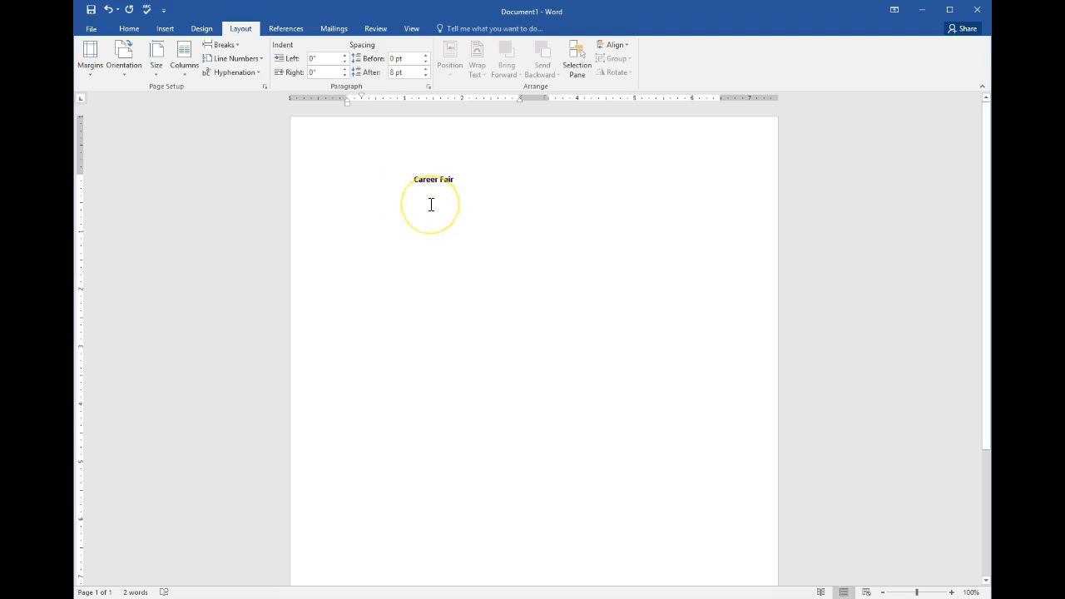
Write the body text "The Career will be held May 15 from 9 a.m. to 12:30 p.m. It" below the title.
text(The )
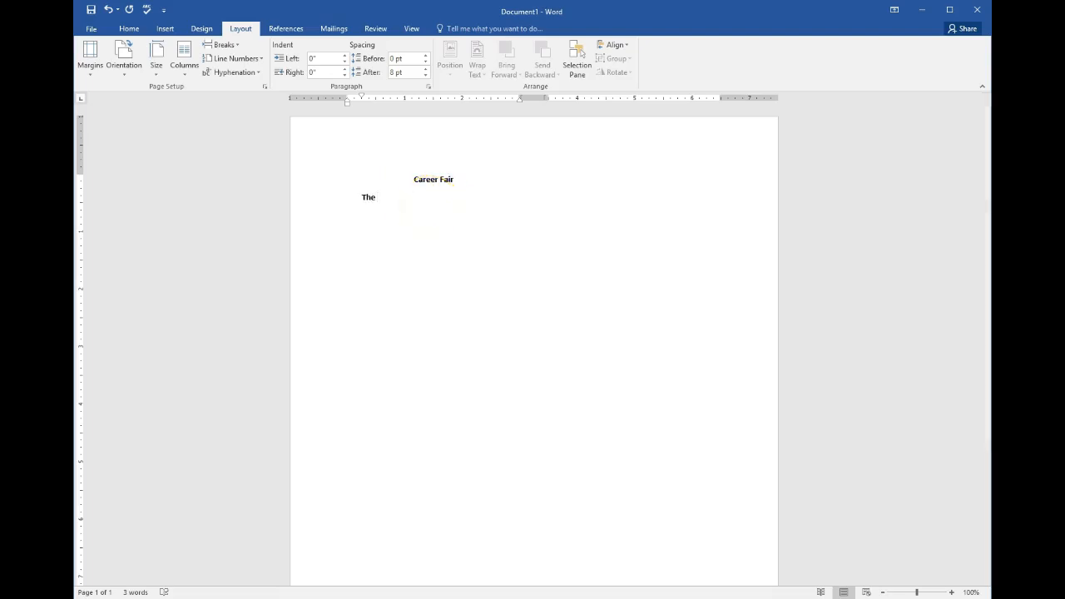
text(Caree)
text(r)
text( will)
text( be held)
text(p)
key(BackSpace)
text(d N)
key(BackSpace)
key(BackSpace)
text(May 15 from )
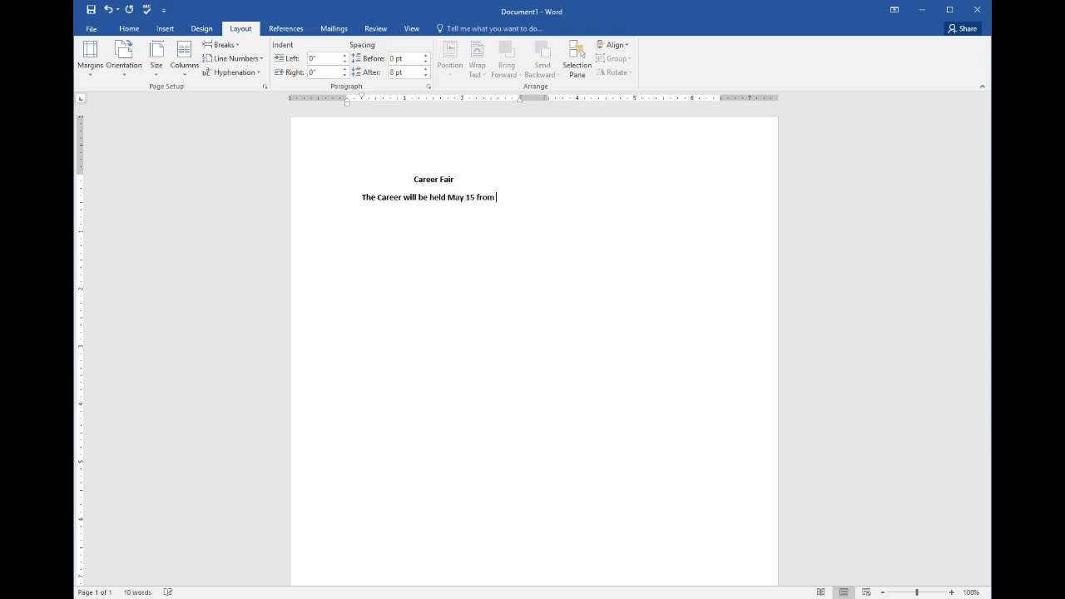
text(9 a.m)
key(BackSpace)
key(BackSpace)
text(.m.)
key(shift+Return)
text(to 12:30)
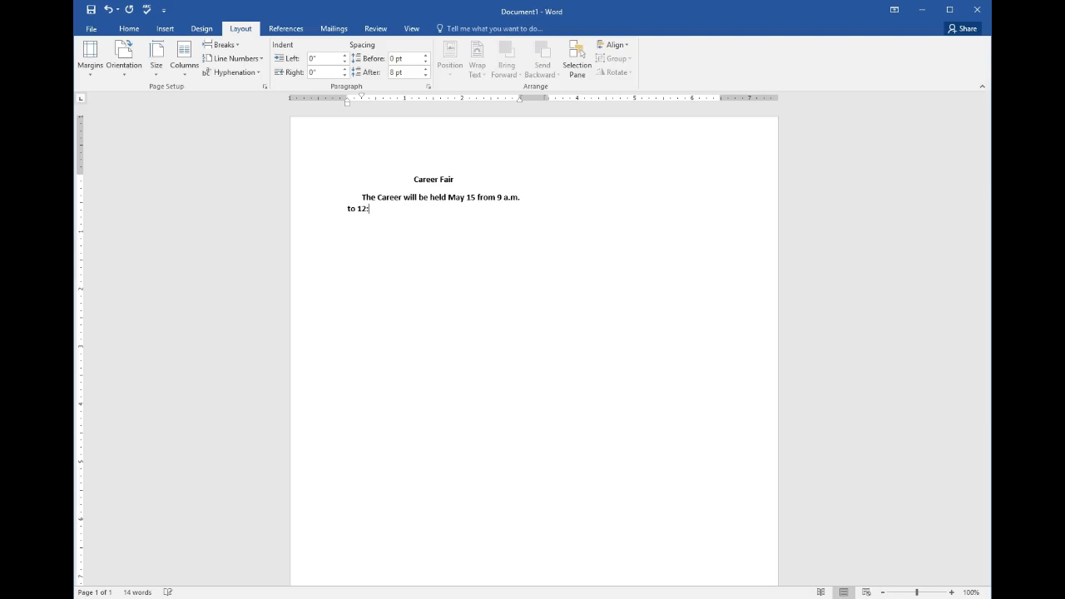
text( p.m.)
text(It)
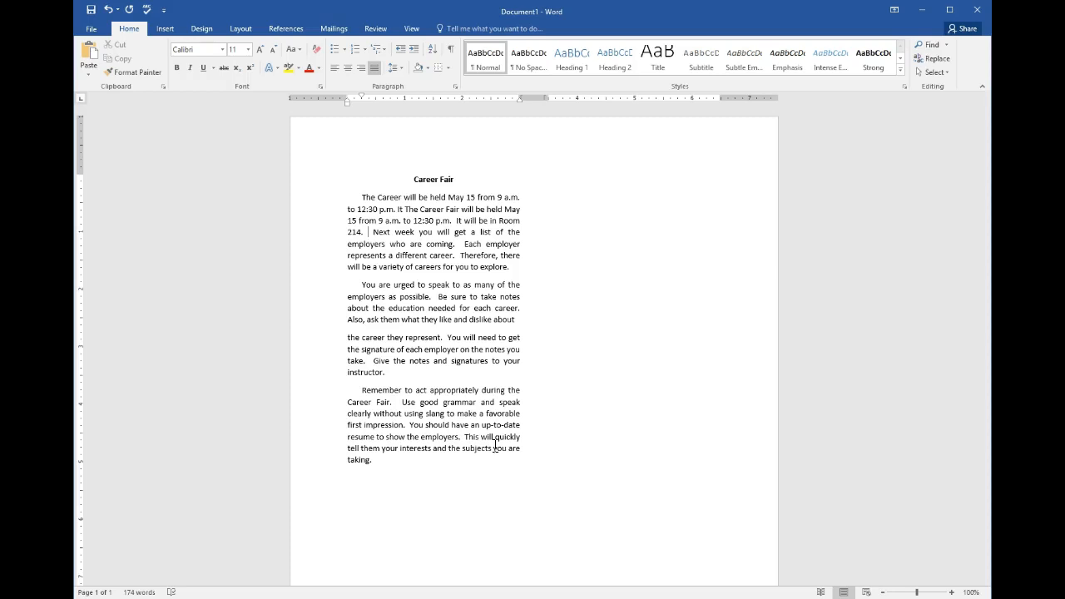
Insert a continuous section break after the last word of the body text, "taking.".
click(407, 464)
click(233, 30)
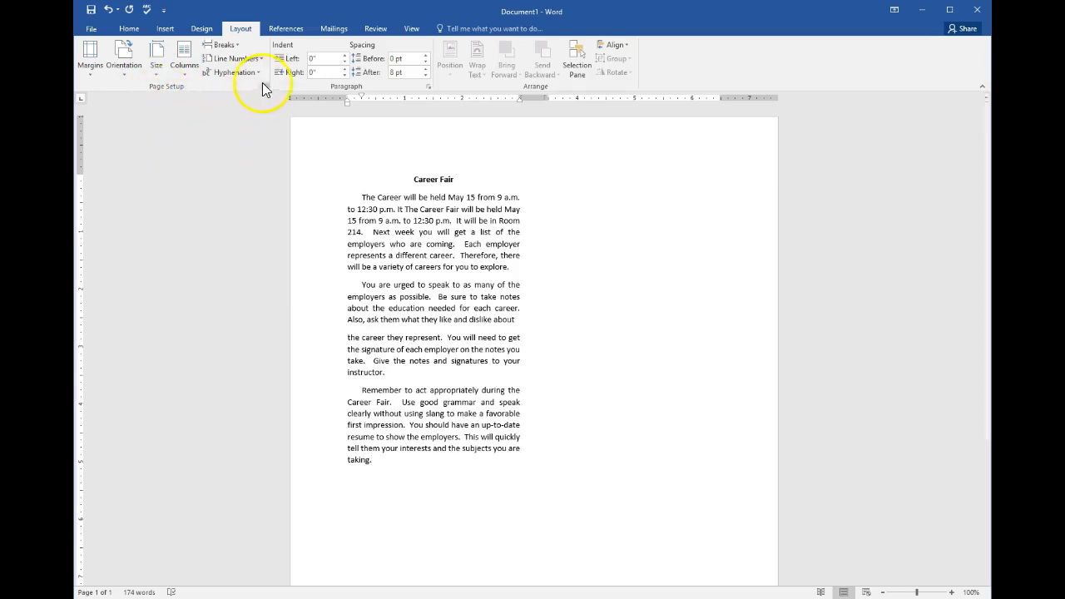
click(223, 46)
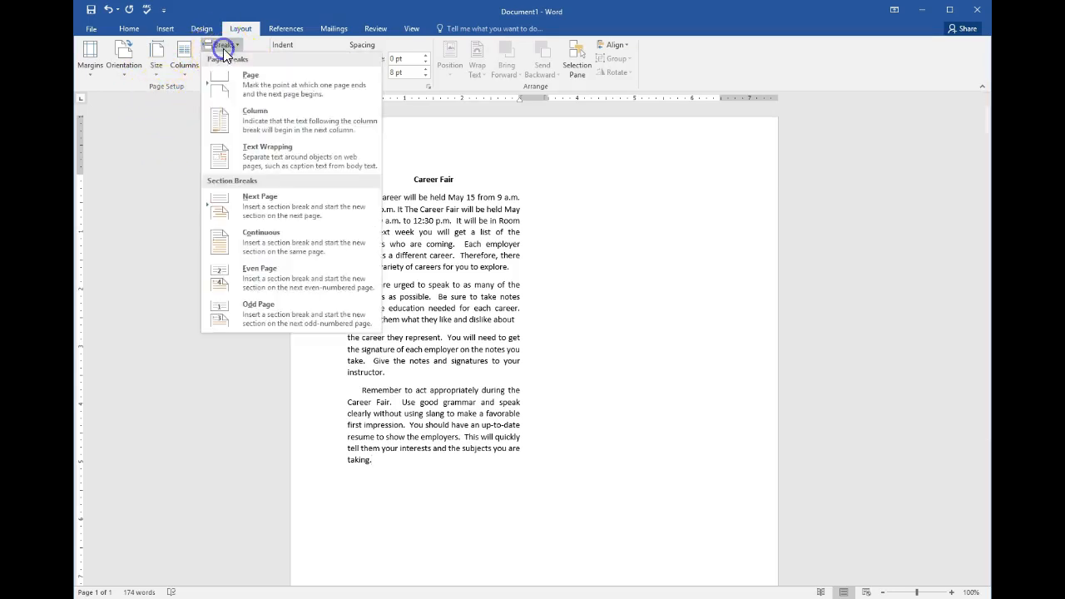
click(283, 244)
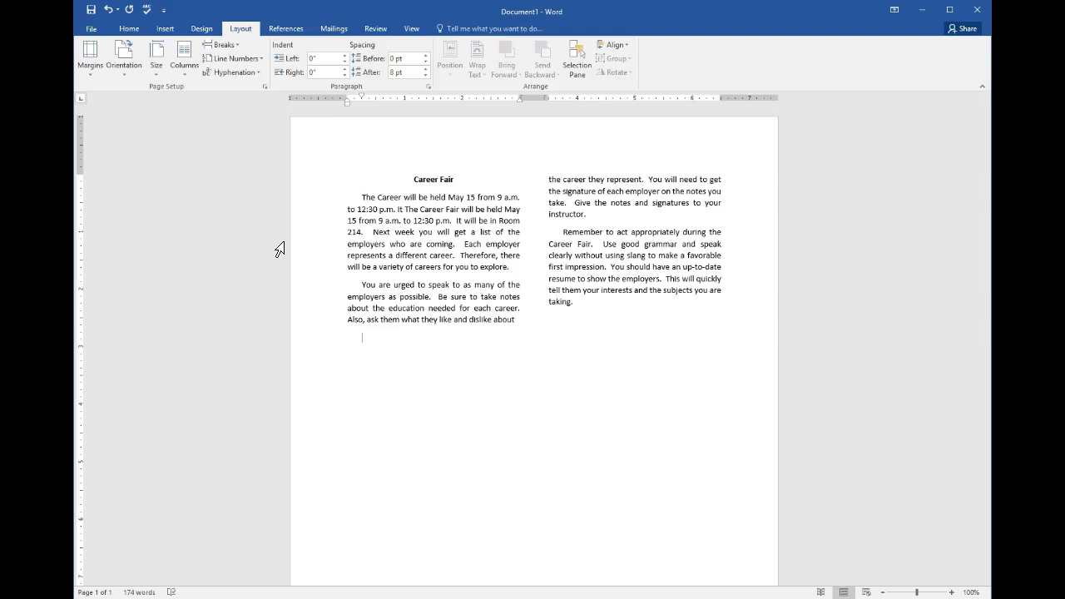
Save the document as "62a career fair" in the CHAPTER 8 folder.
click(95, 31)
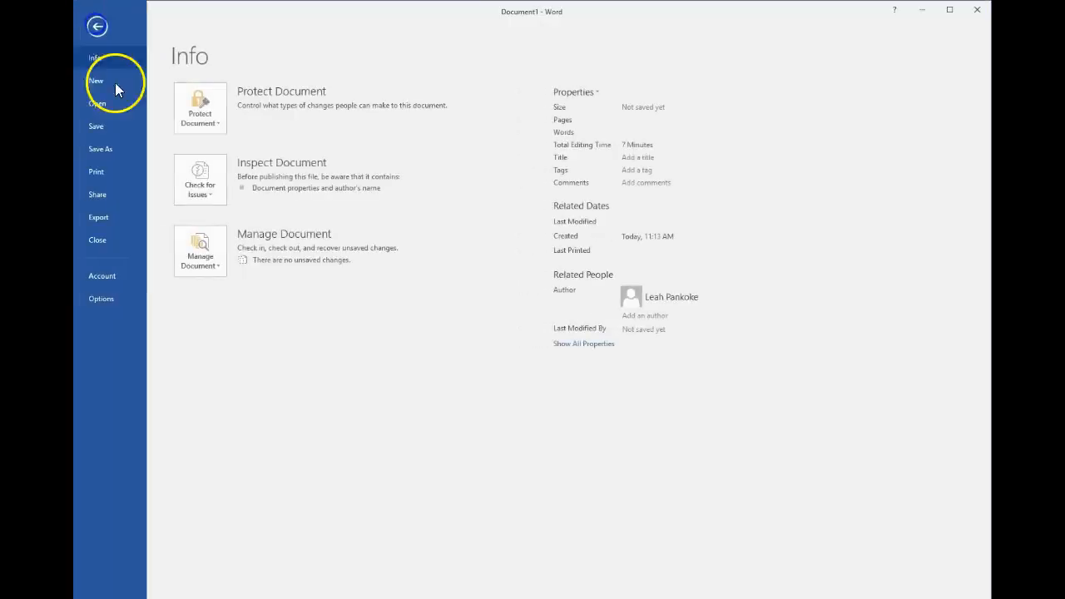
click(103, 148)
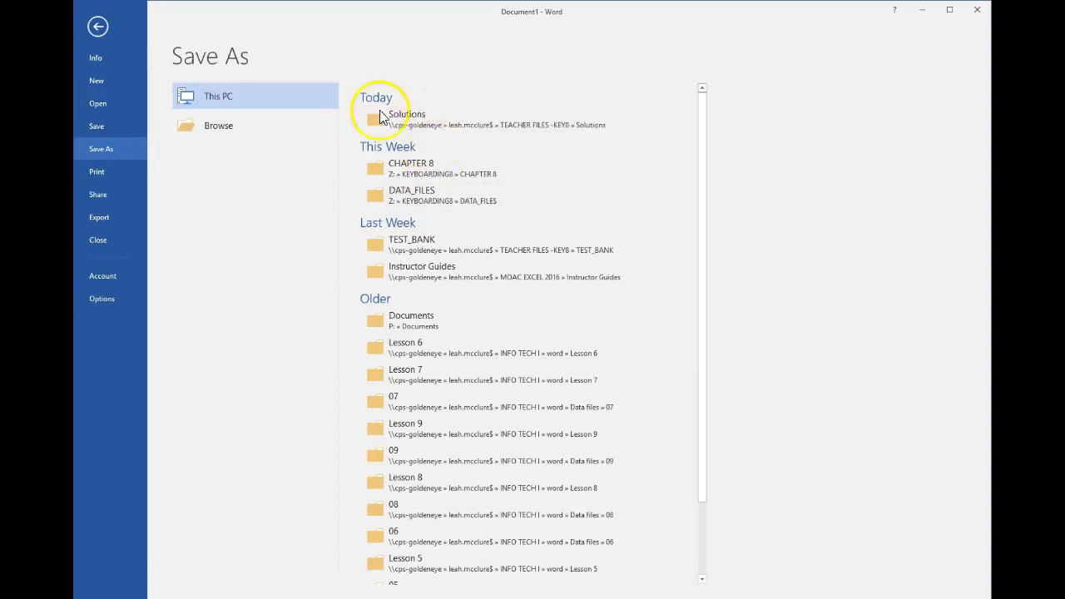
click(408, 172)
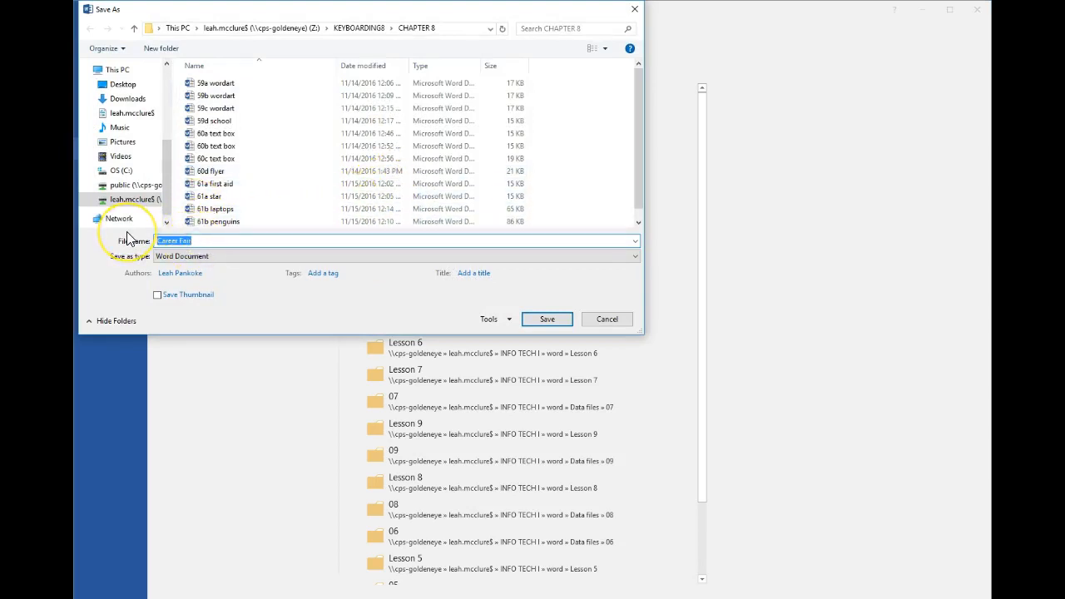
text(62a career fac)
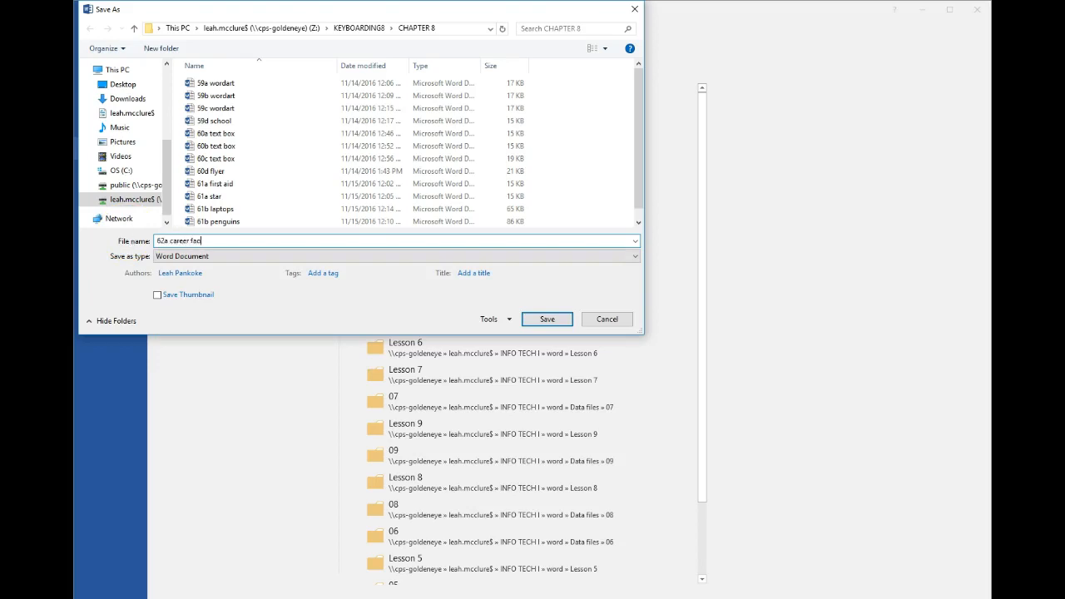
key(BackSpace)
text(ir)
click(542, 318)
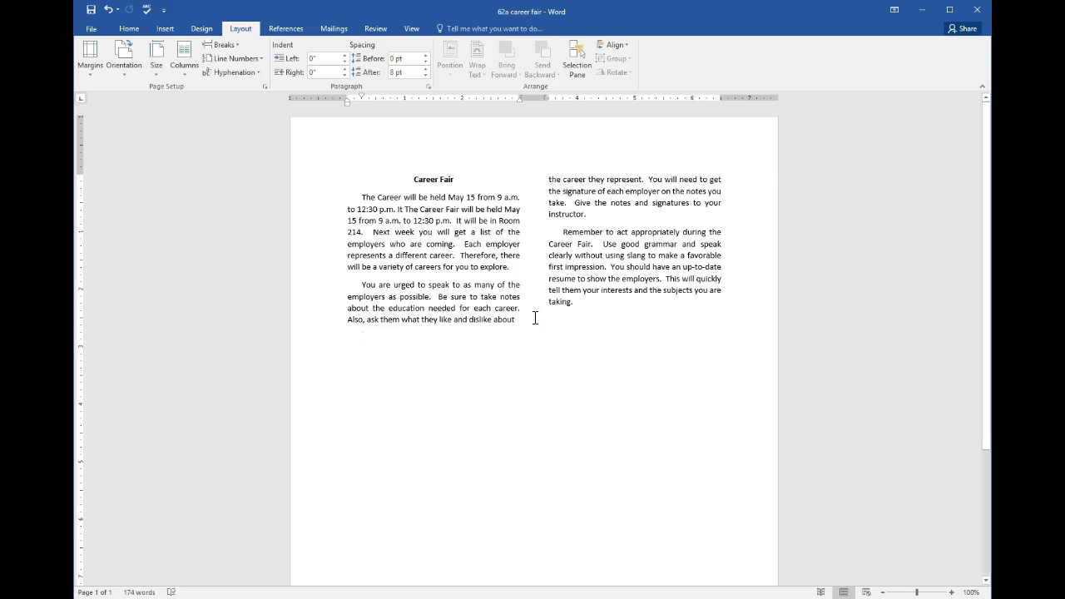
Set the section after the break to three columns with a line between them.
click(357, 519)
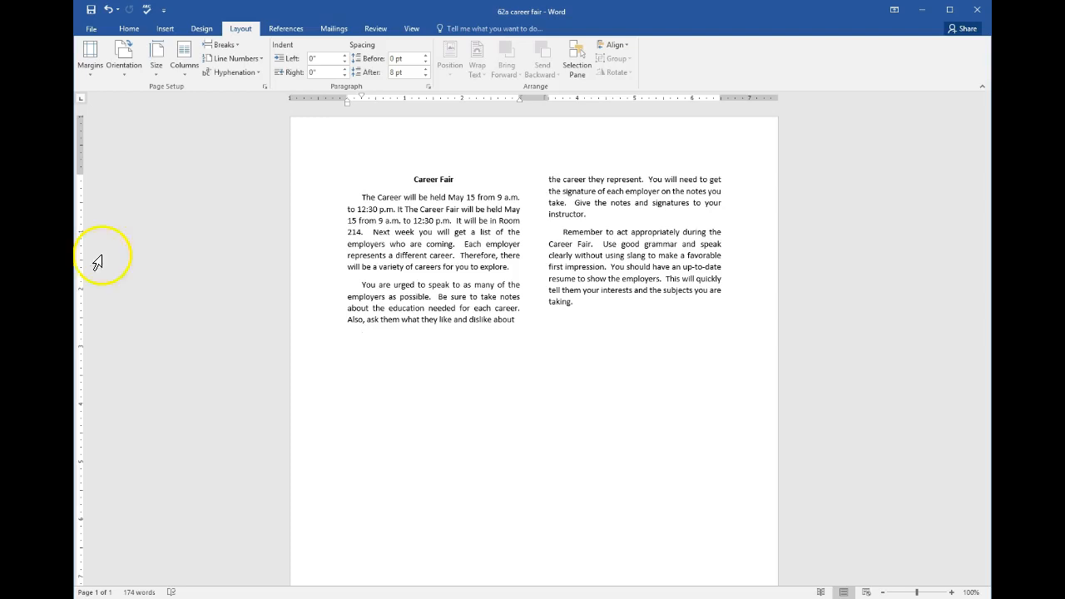
click(248, 30)
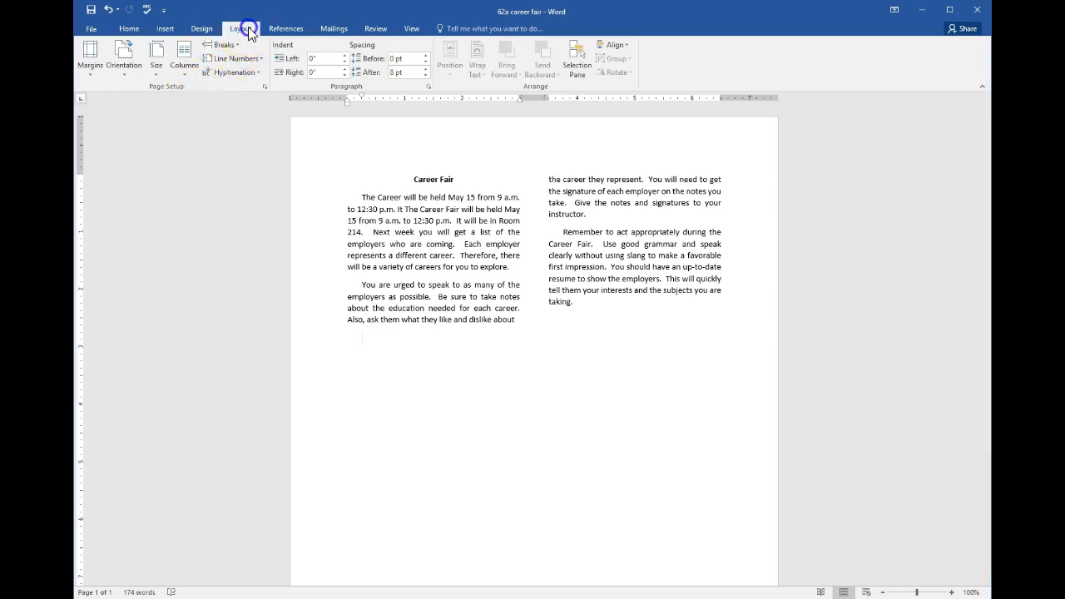
click(190, 73)
click(185, 220)
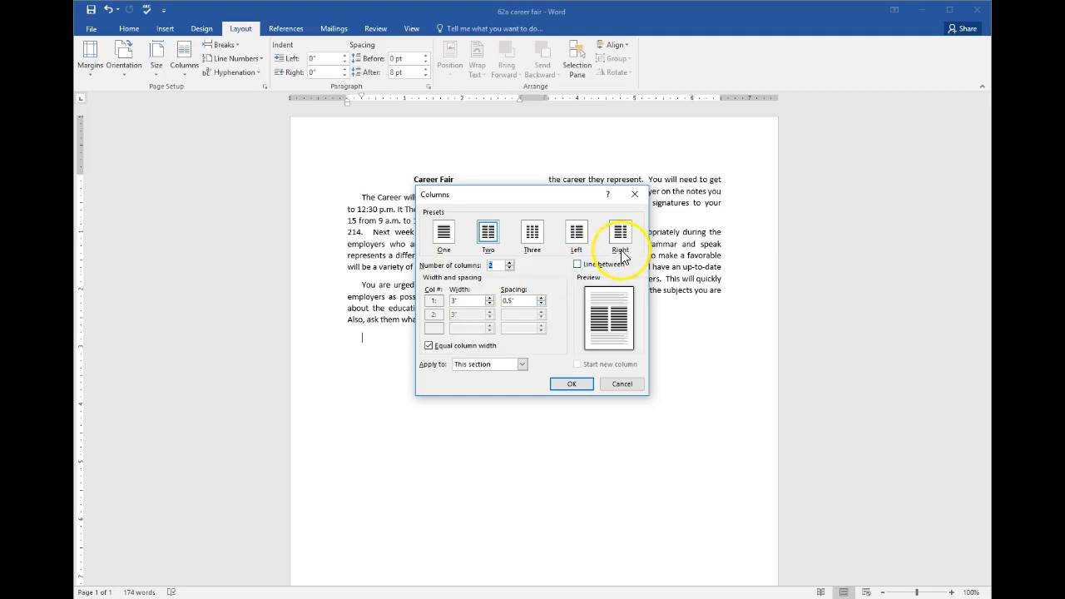
click(576, 264)
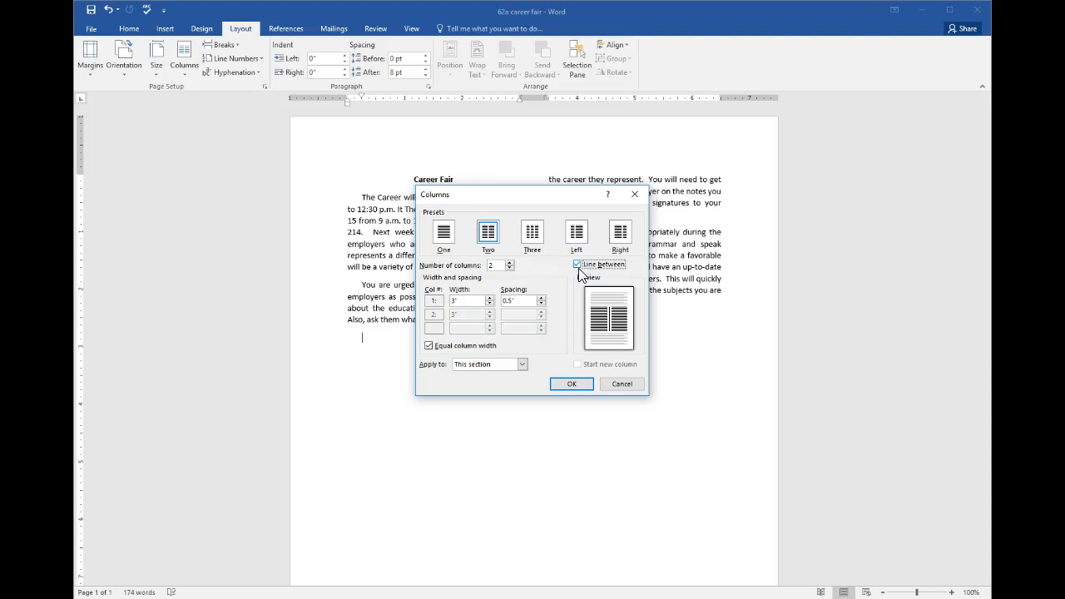
click(528, 234)
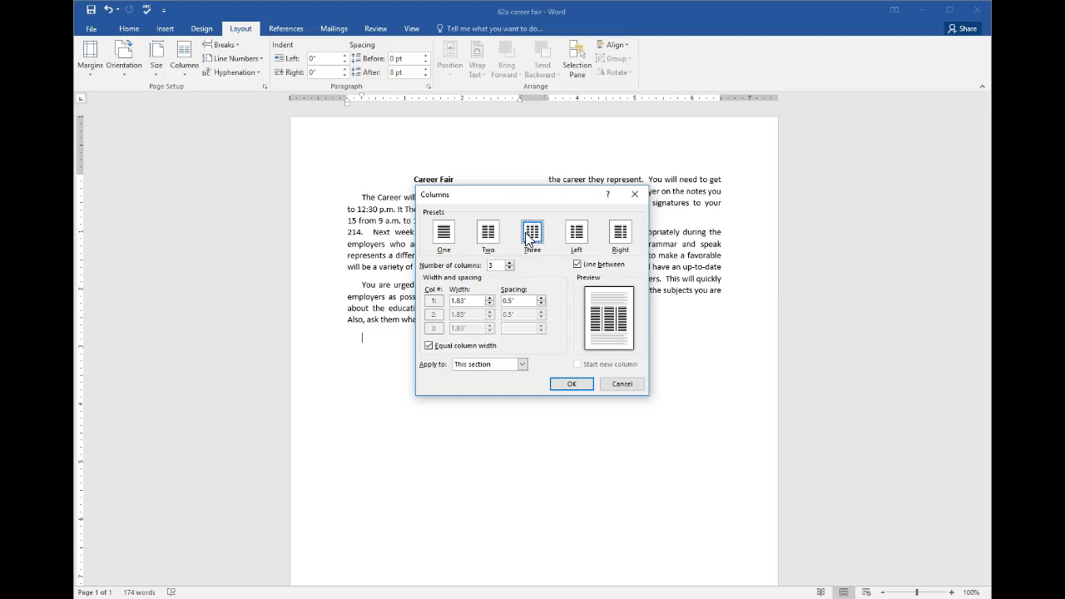
click(569, 387)
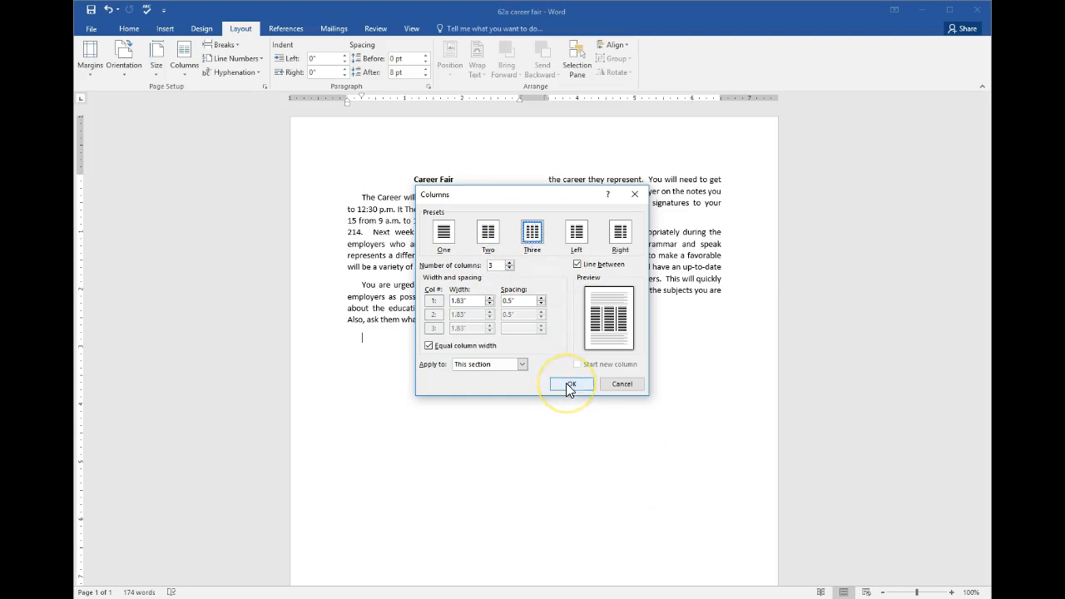
click(569, 385)
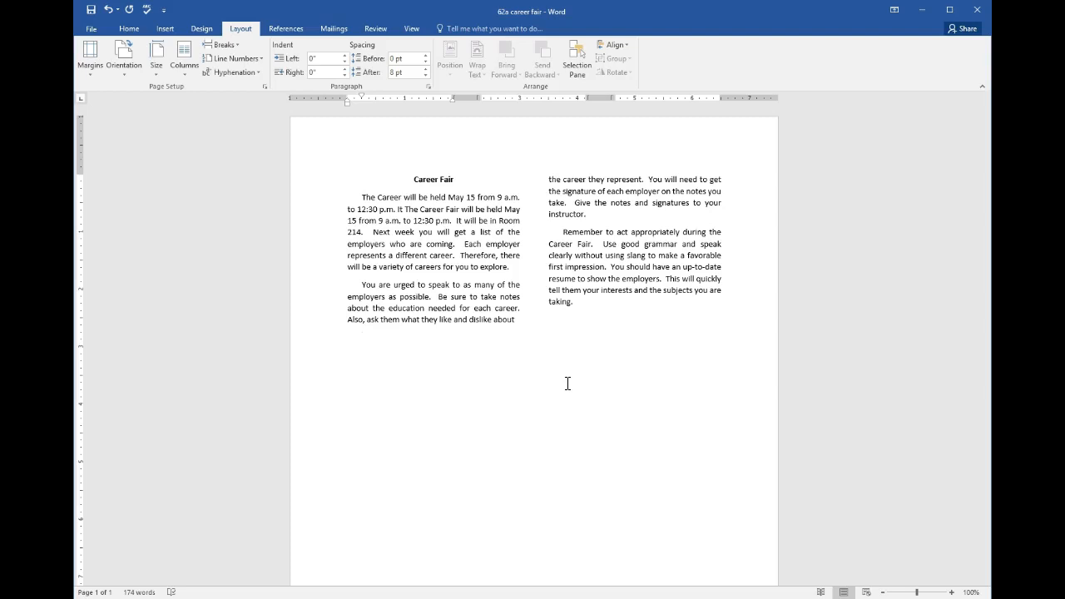
Set the entire article to three equal-width columns with a line between them.
key(ctrl+a)
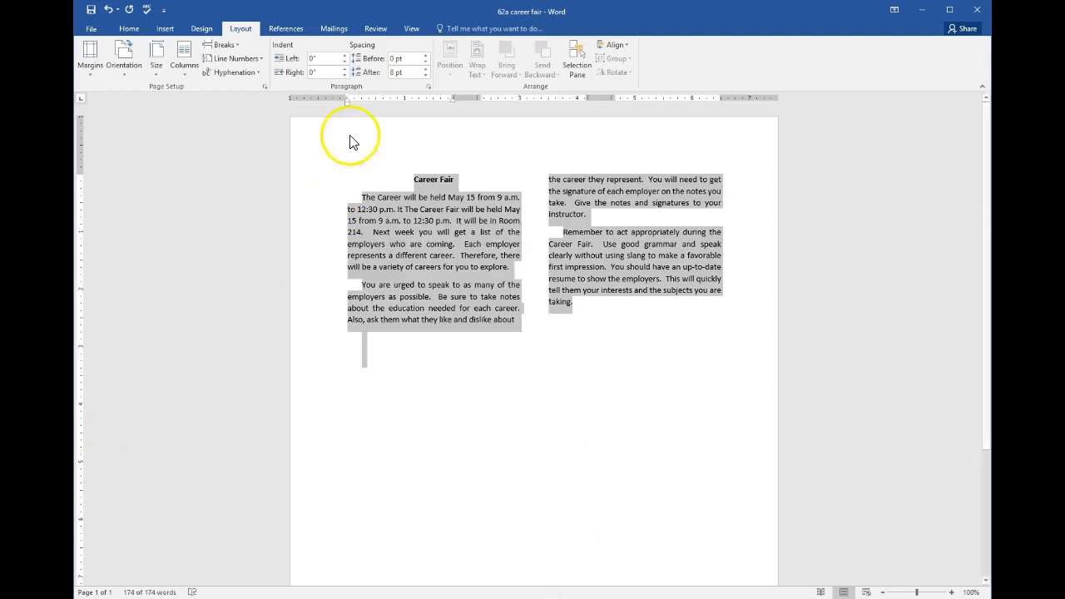
click(205, 58)
click(192, 69)
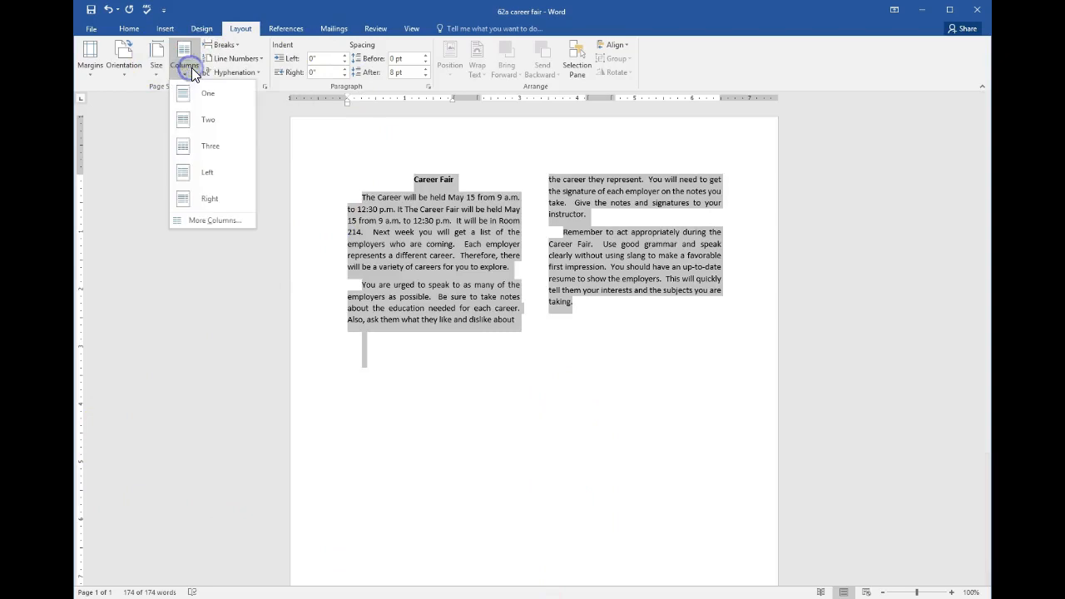
click(208, 221)
click(580, 265)
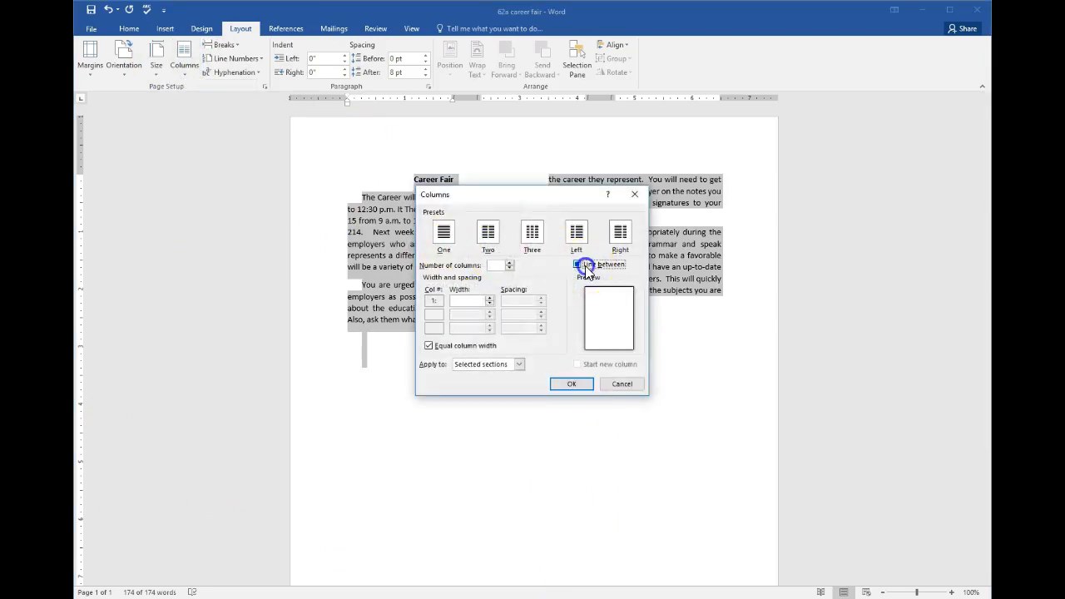
click(532, 233)
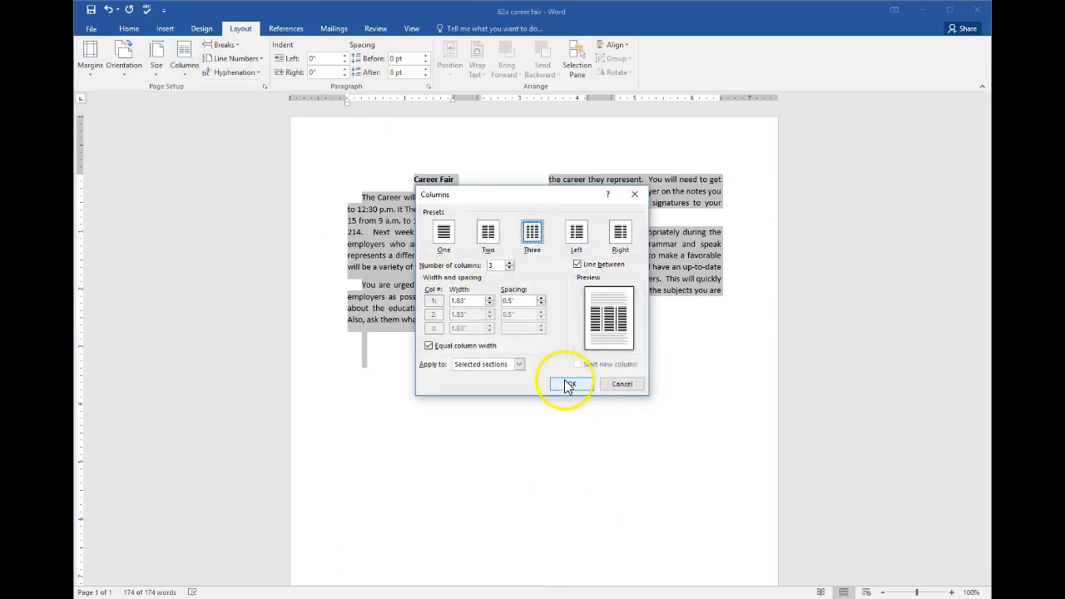
click(569, 385)
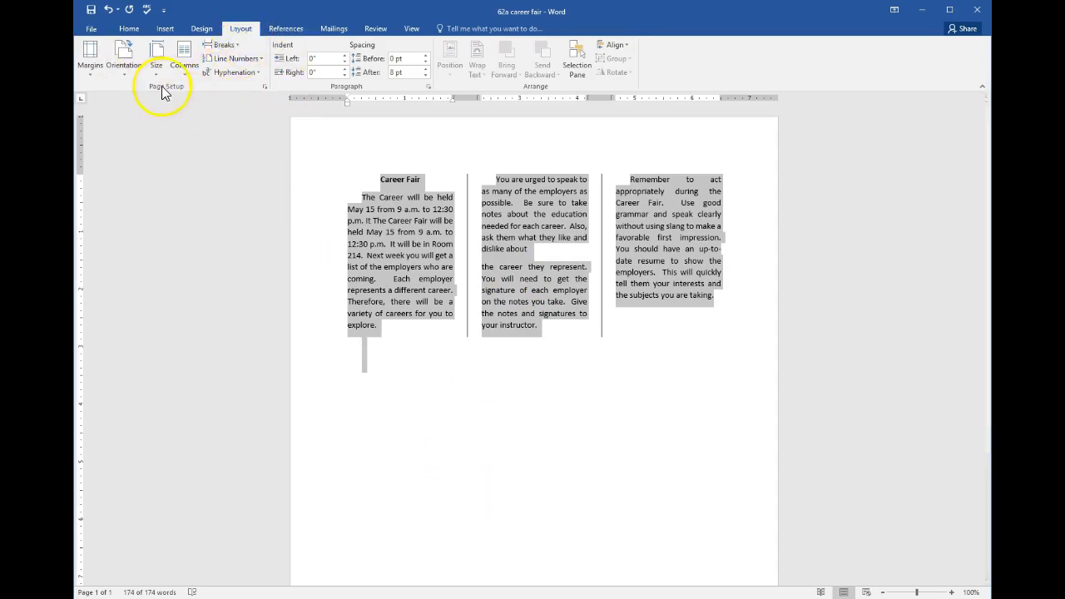
Turn on automatic hyphenation for the article and clear the text selection.
click(260, 73)
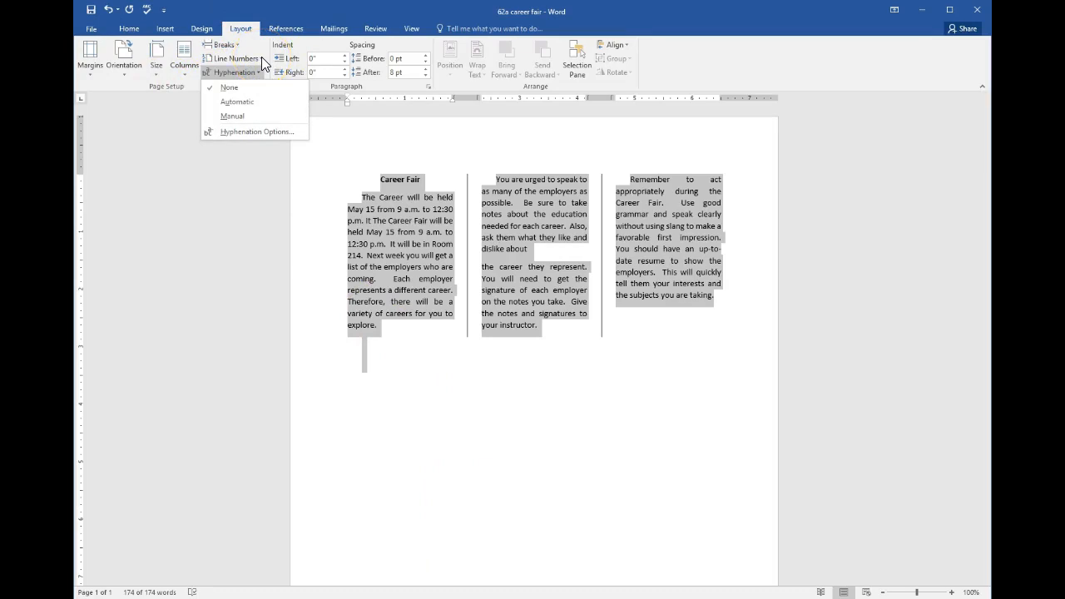
click(261, 102)
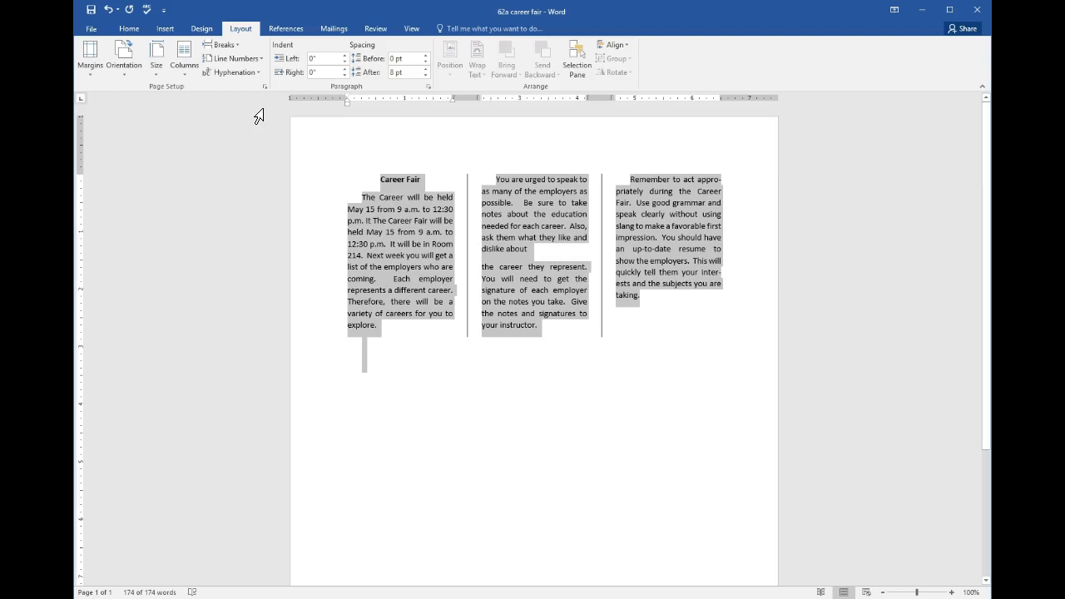
click(463, 364)
Save a copy of the document as "62b career fair" in the CHAPTER 8 folder.
click(90, 41)
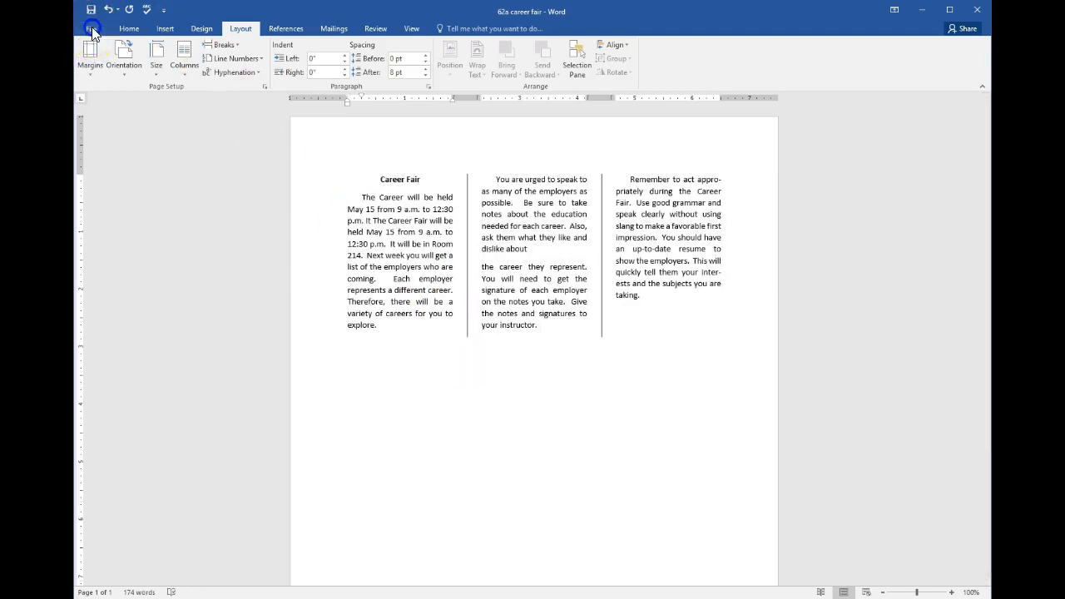
click(91, 28)
click(120, 151)
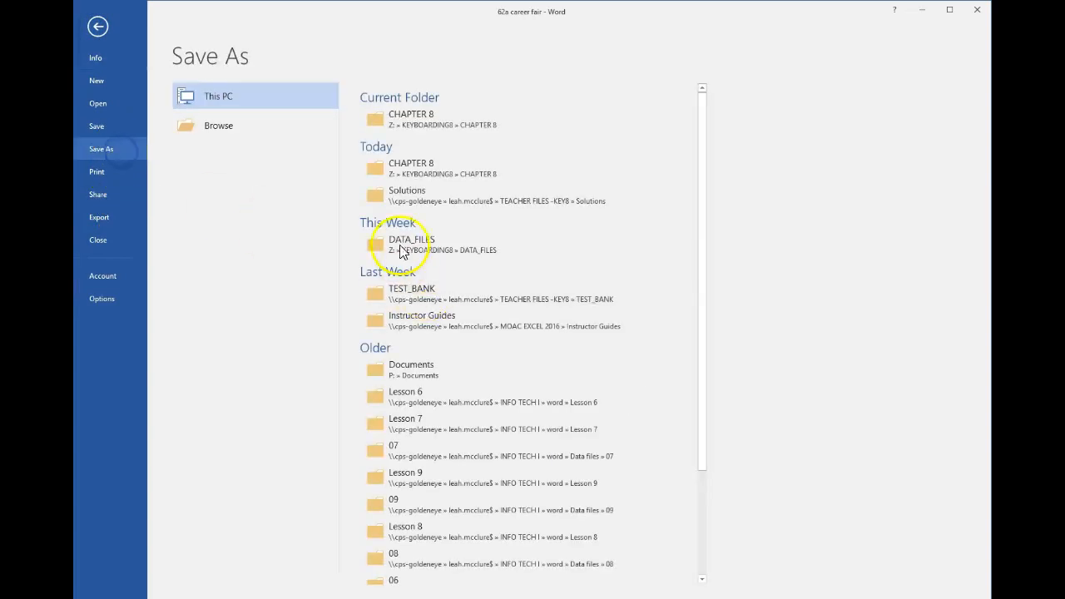
click(407, 116)
click(284, 238)
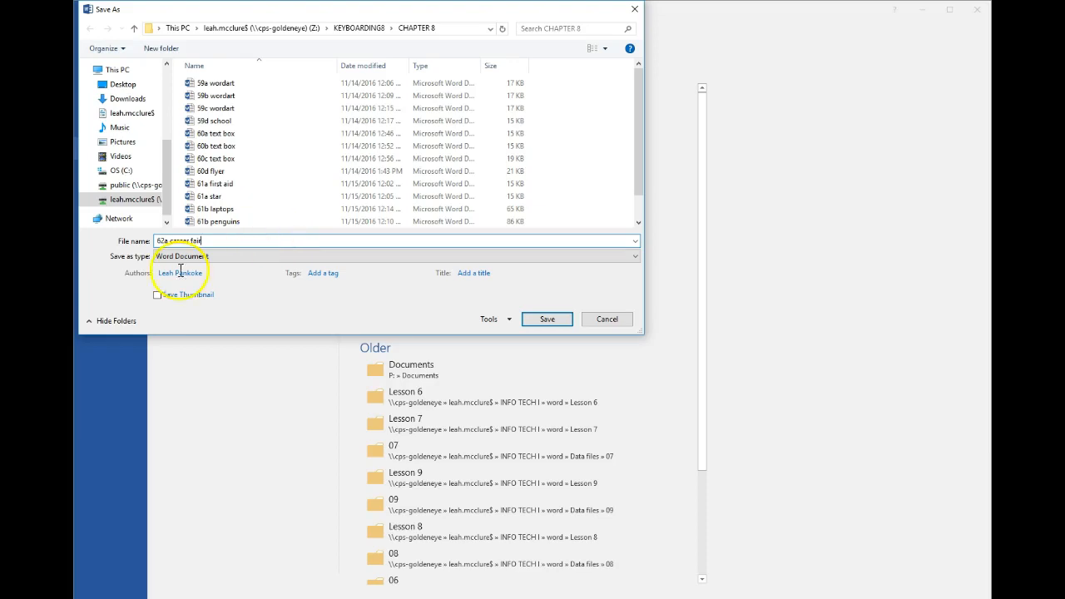
click(168, 241)
key(BackSpace)
text(b)
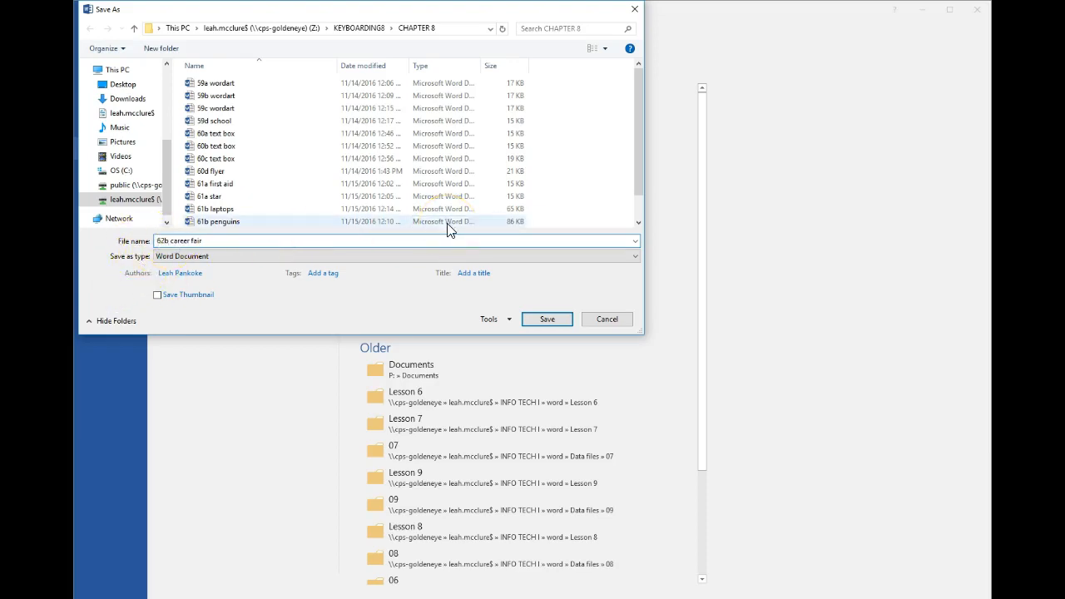
click(544, 318)
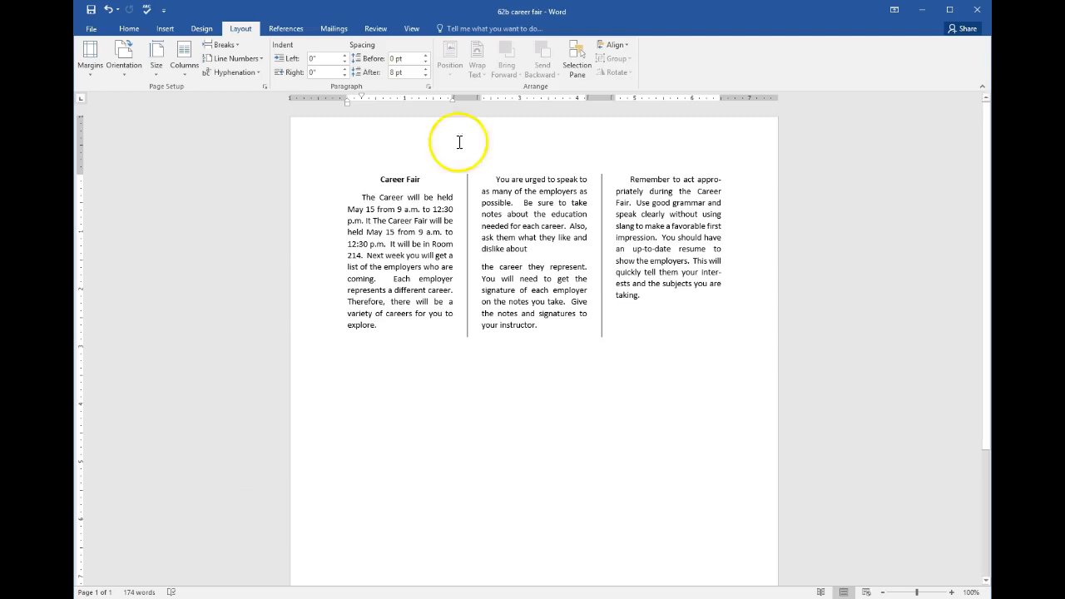
Close the document and, in File Explorer, open "df 62c design" from the DATA_FILES folder inside KEYBOARDING8.
click(982, 15)
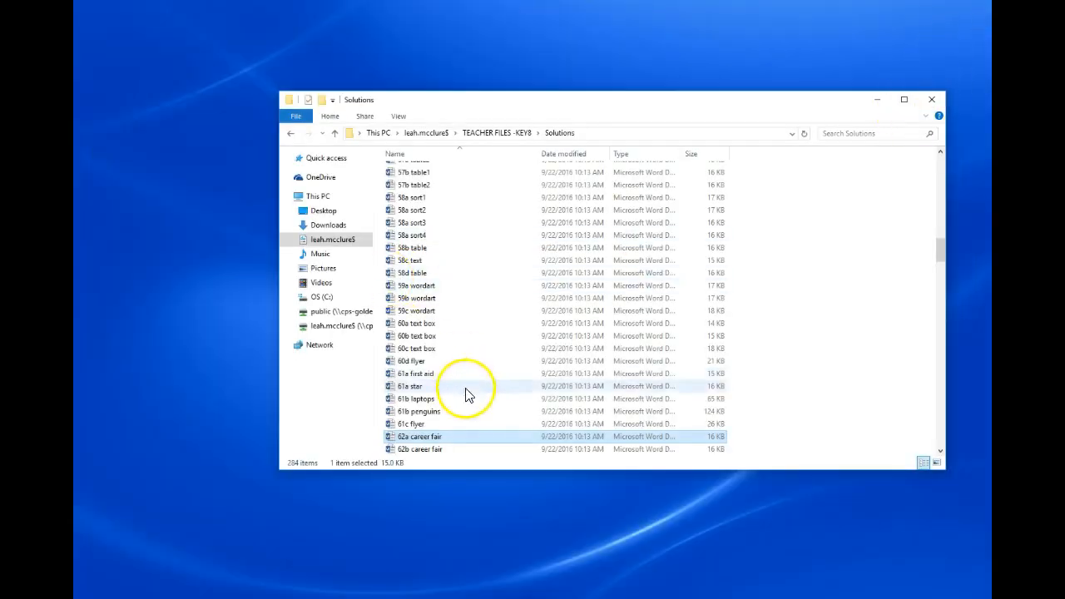
click(435, 135)
scroll(439, 242, up, 5)
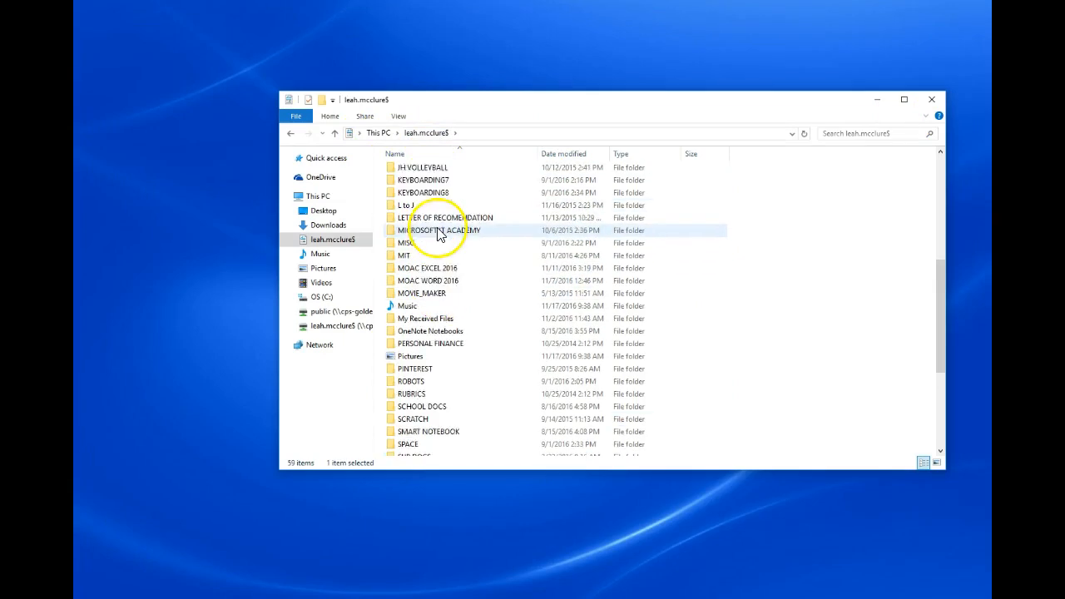
double_click(440, 233)
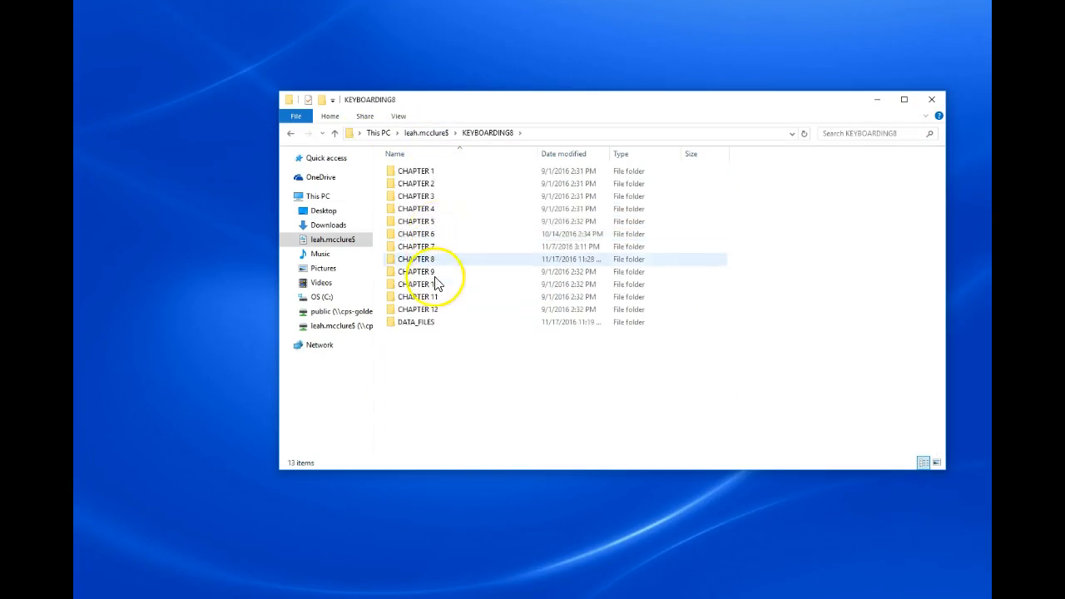
double_click(428, 324)
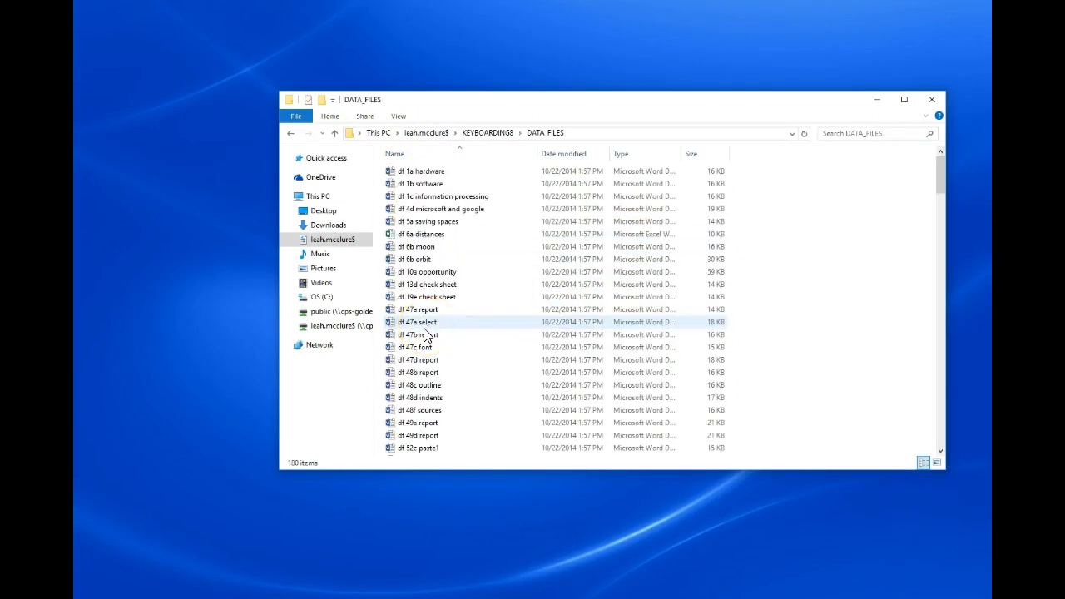
click(421, 336)
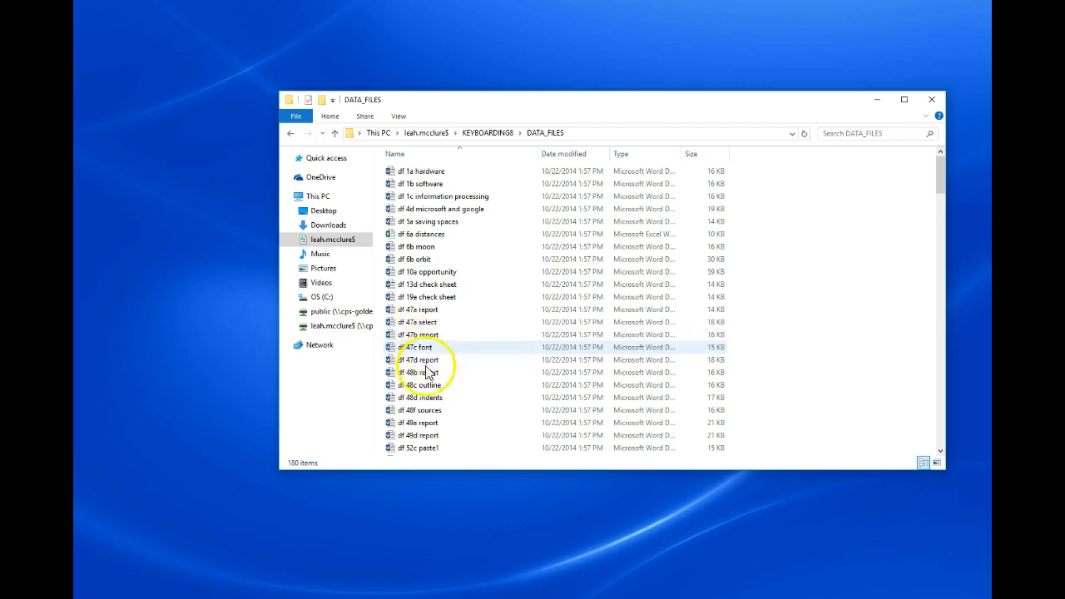
scroll(420, 333, down, 12)
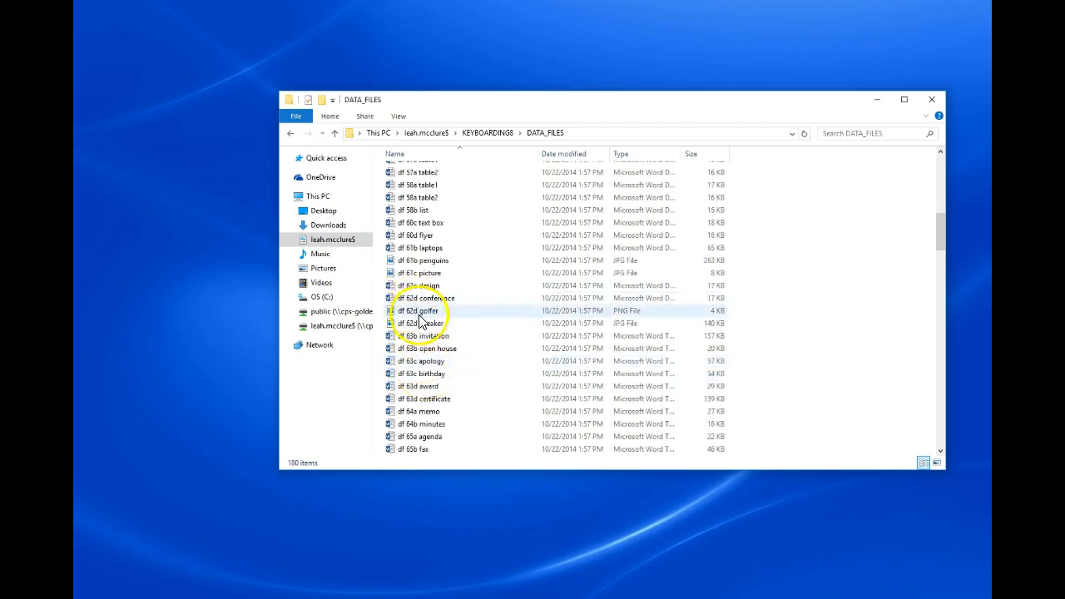
click(426, 291)
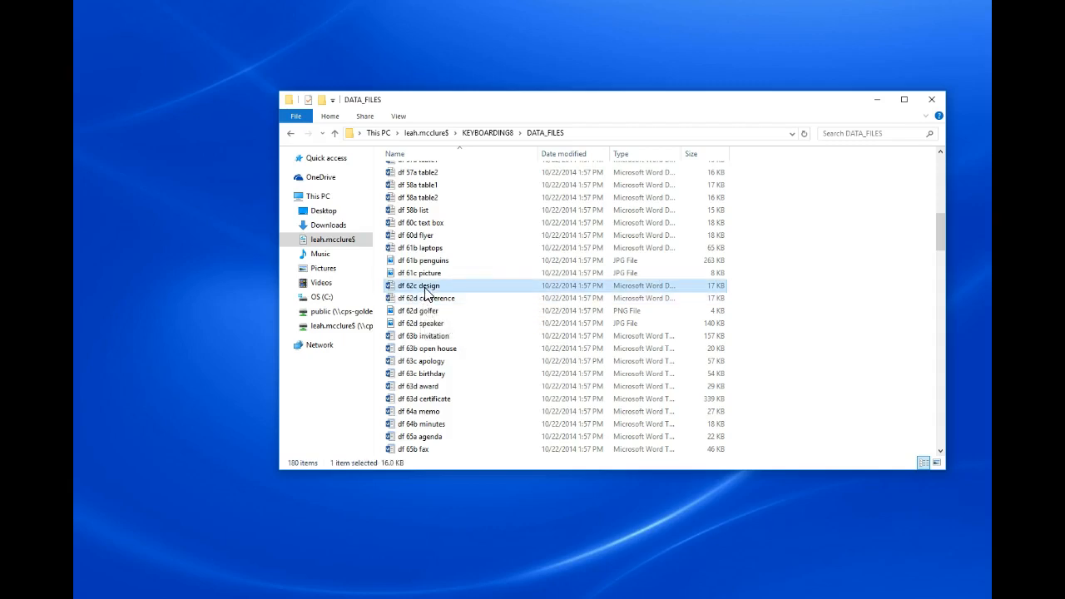
double_click(464, 285)
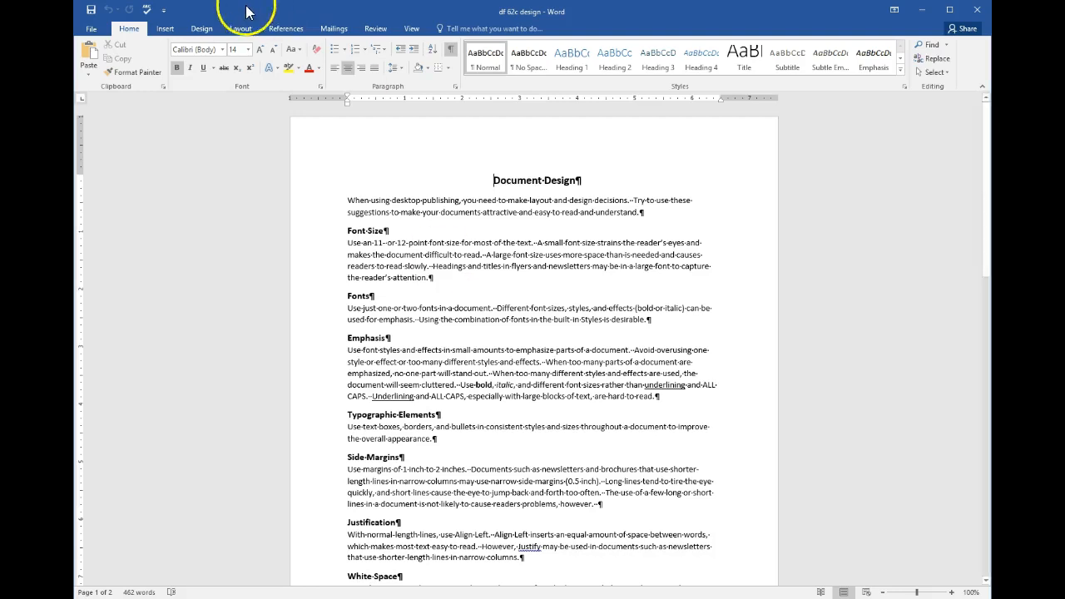
Set the left and right page margins to .5 inch for the whole document using custom margins.
click(206, 32)
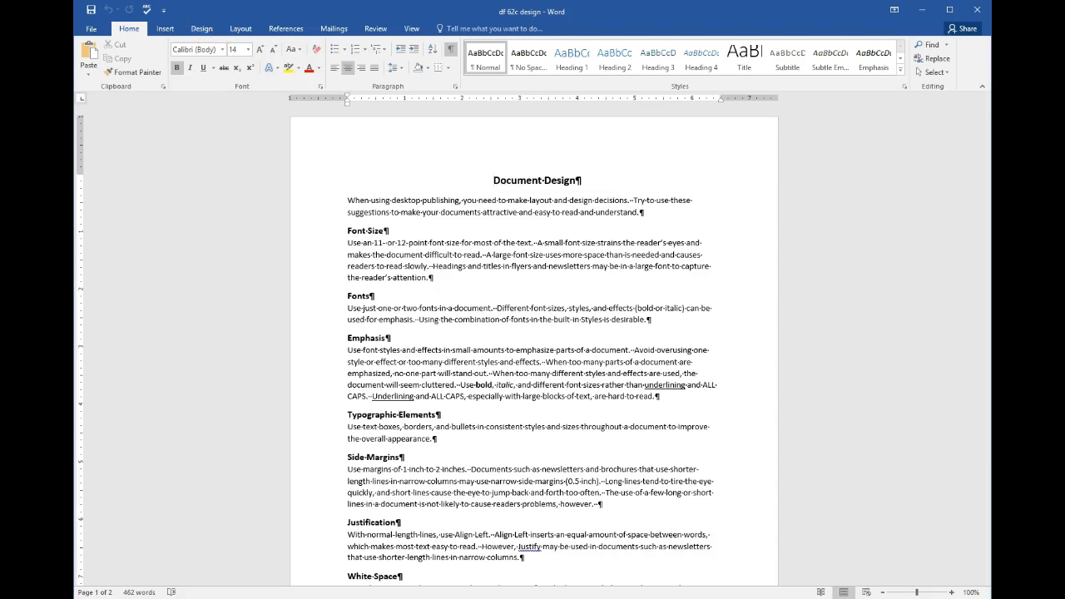
click(241, 27)
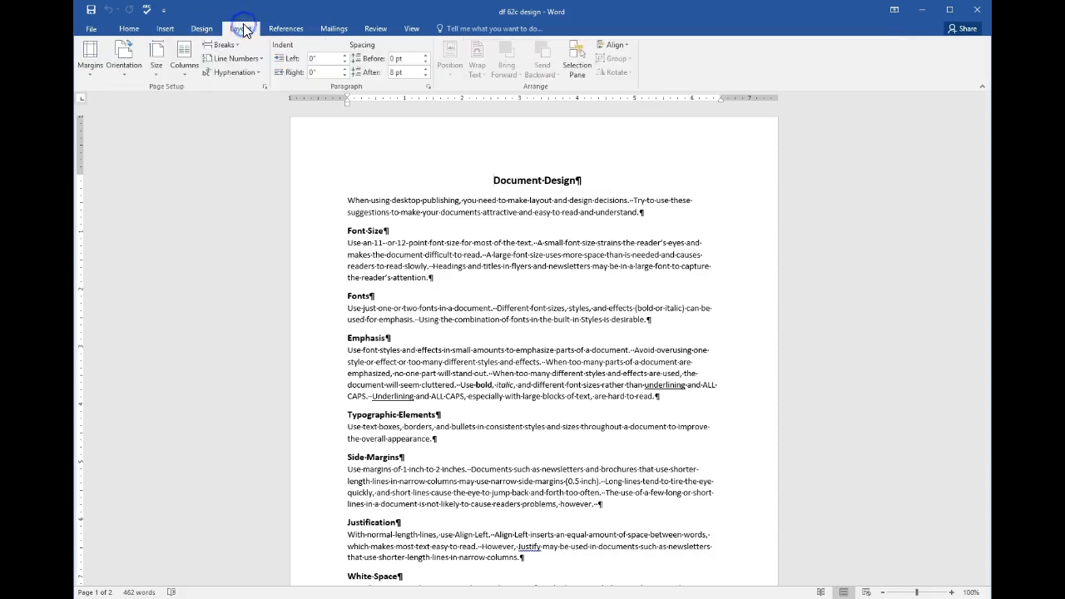
click(91, 77)
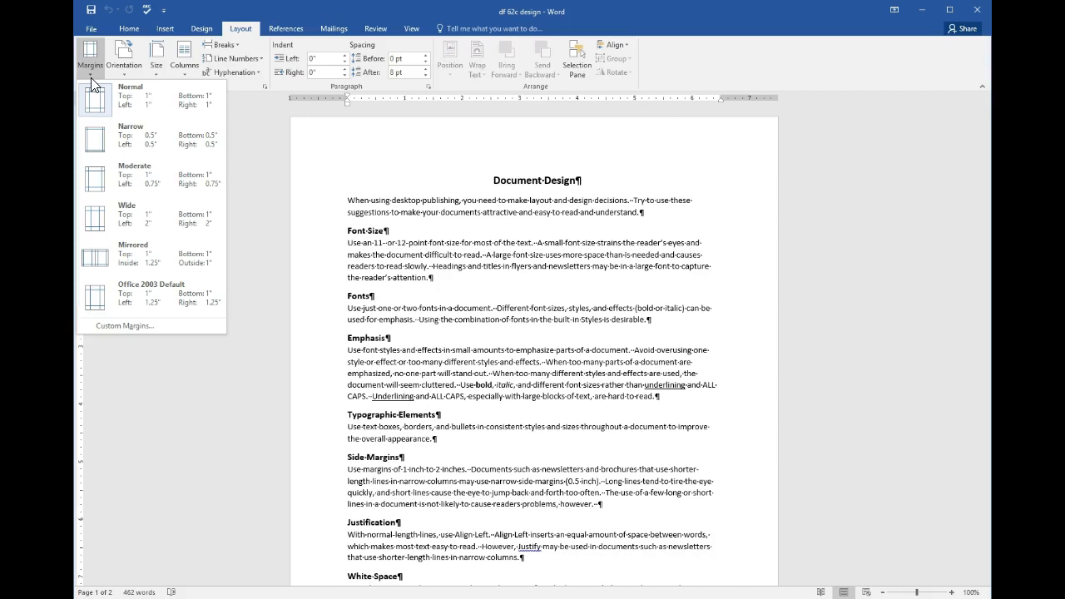
click(104, 112)
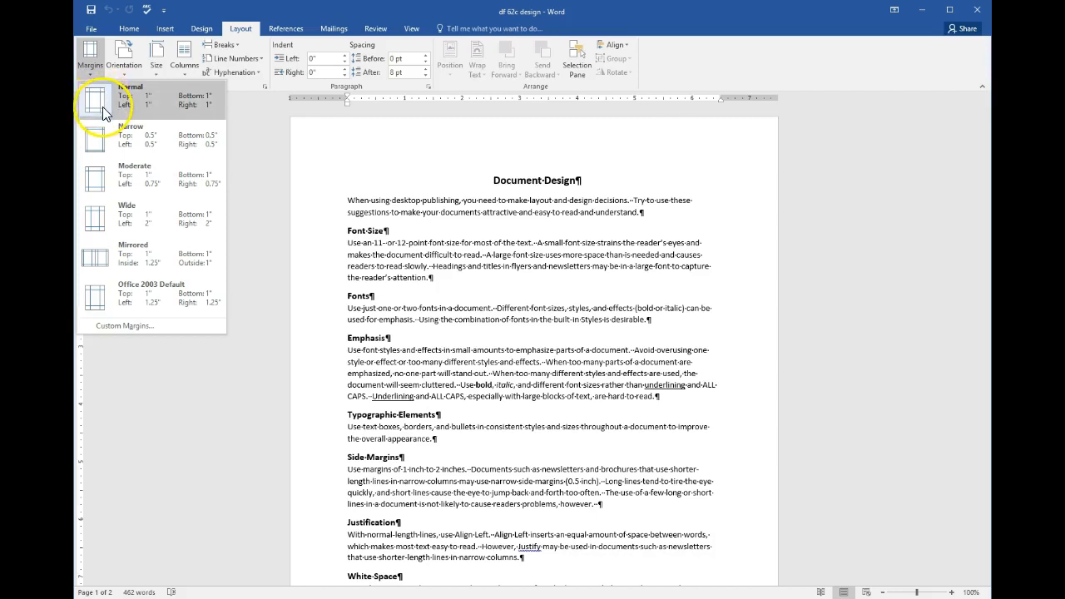
click(130, 326)
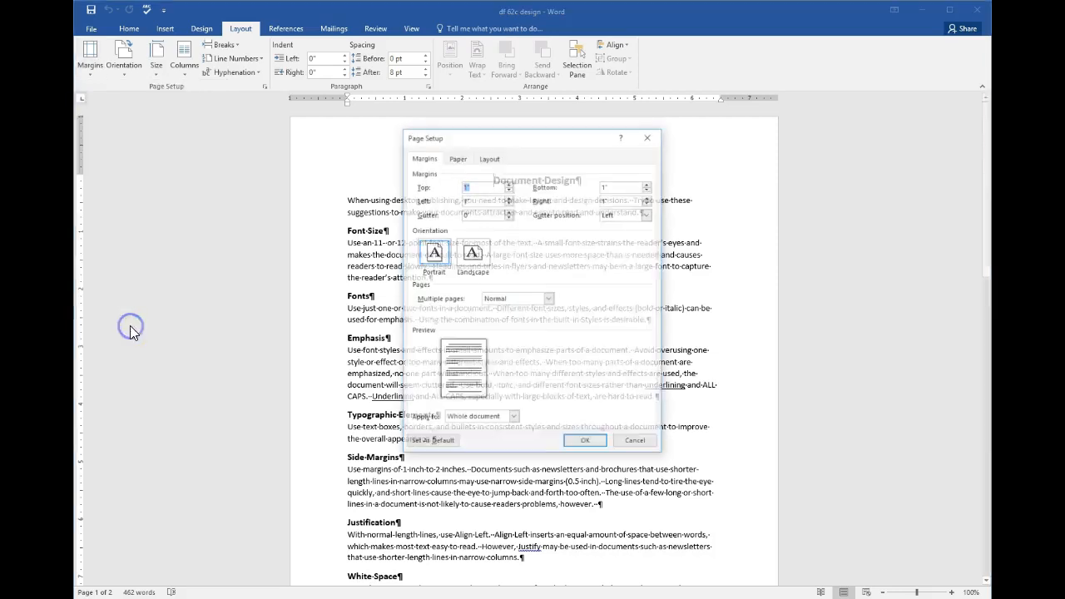
drag(494, 198, 450, 207)
key(BackSpace)
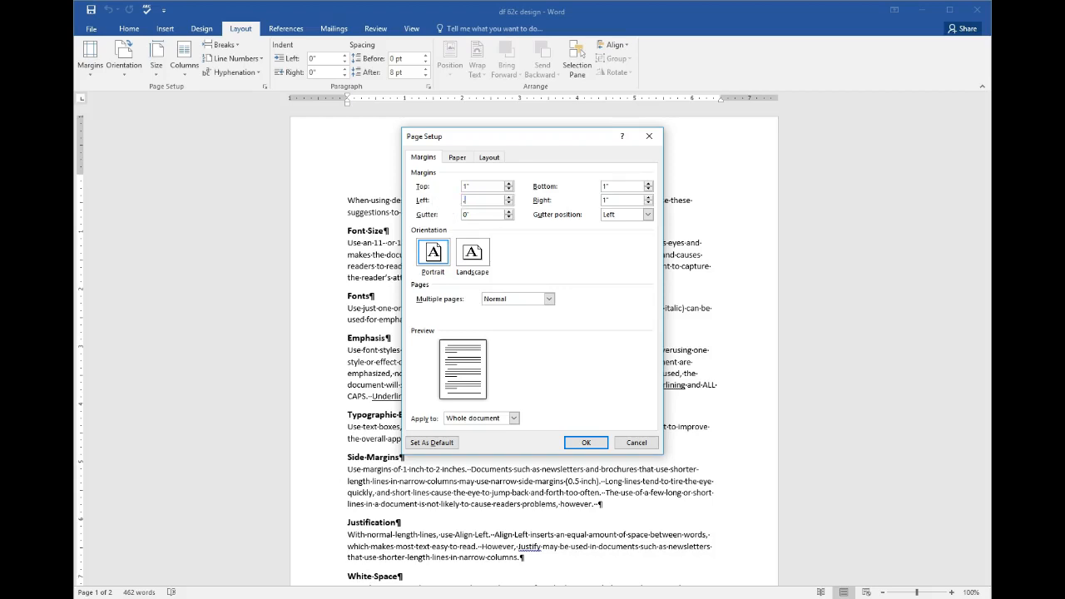
text(.5)
drag(641, 200, 574, 212)
text(.5)
click(582, 442)
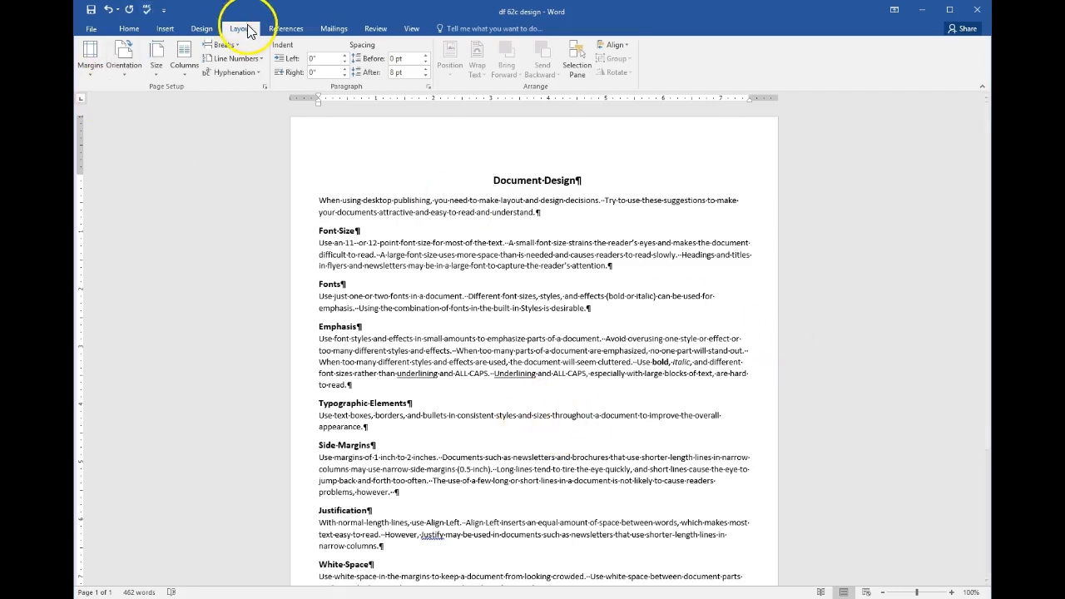
Change the page orientation to landscape and look through the document's pages.
click(126, 74)
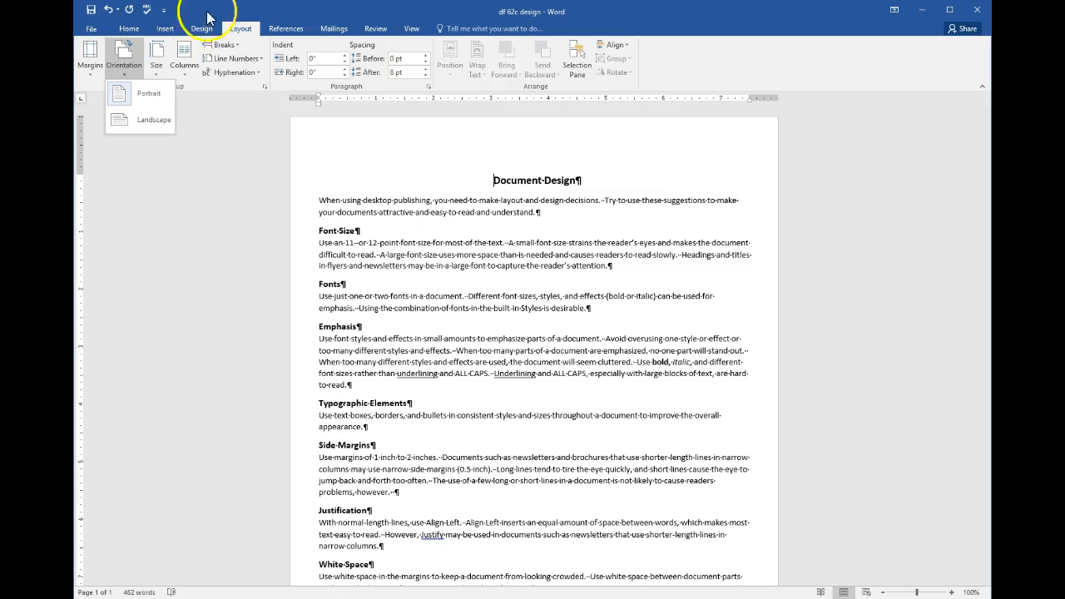
click(150, 126)
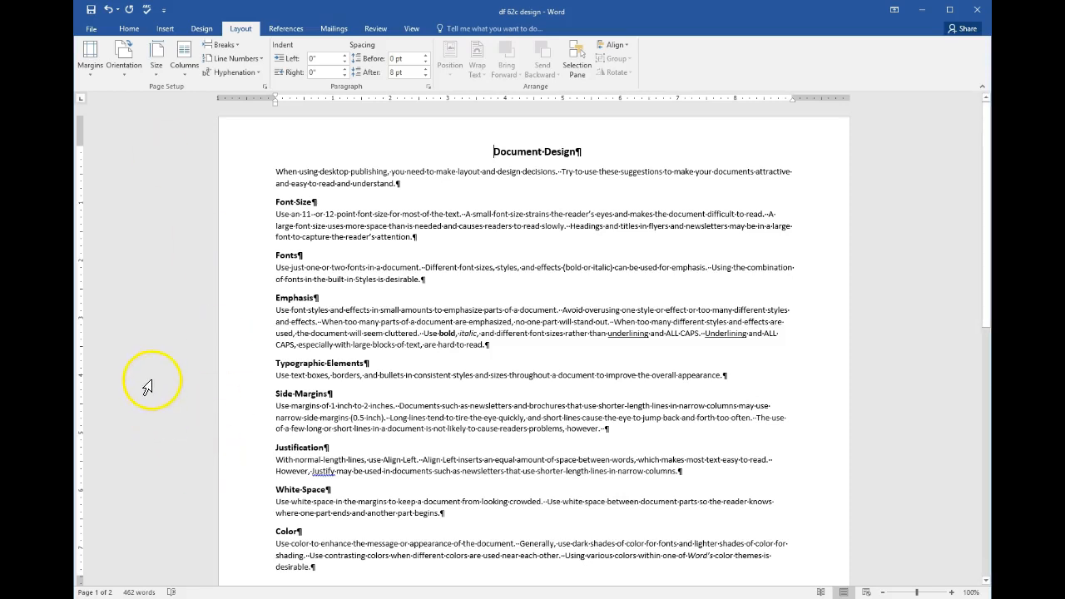
scroll(379, 366, down, 6)
scroll(390, 379, up, 4)
scroll(391, 380, up, 3)
Insert a continuous section break directly after the title "Document Design".
click(435, 345)
key(ctrl+Home)
key(End)
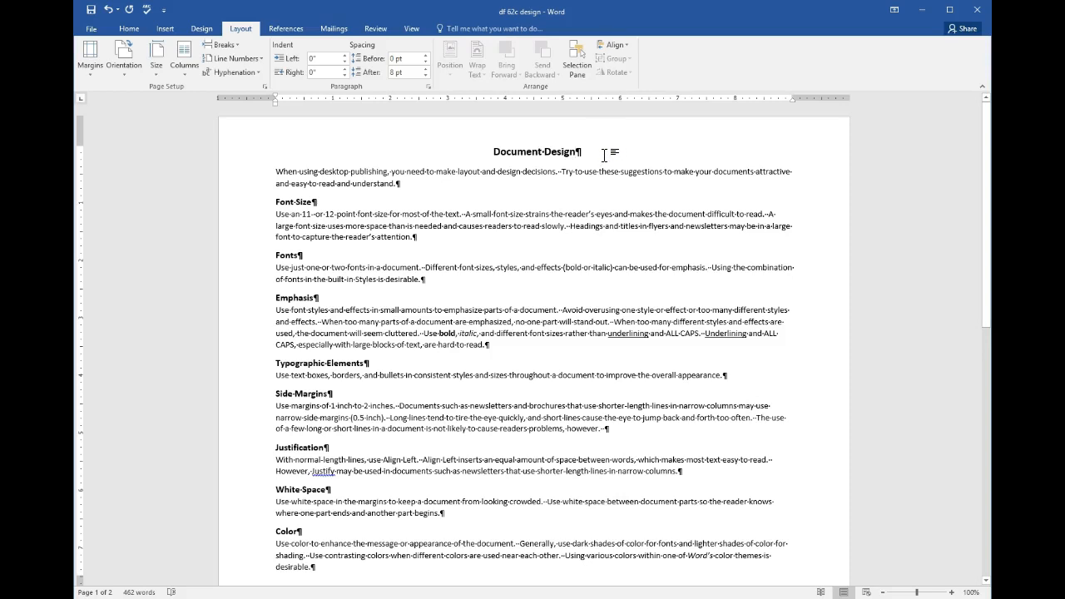
click(232, 48)
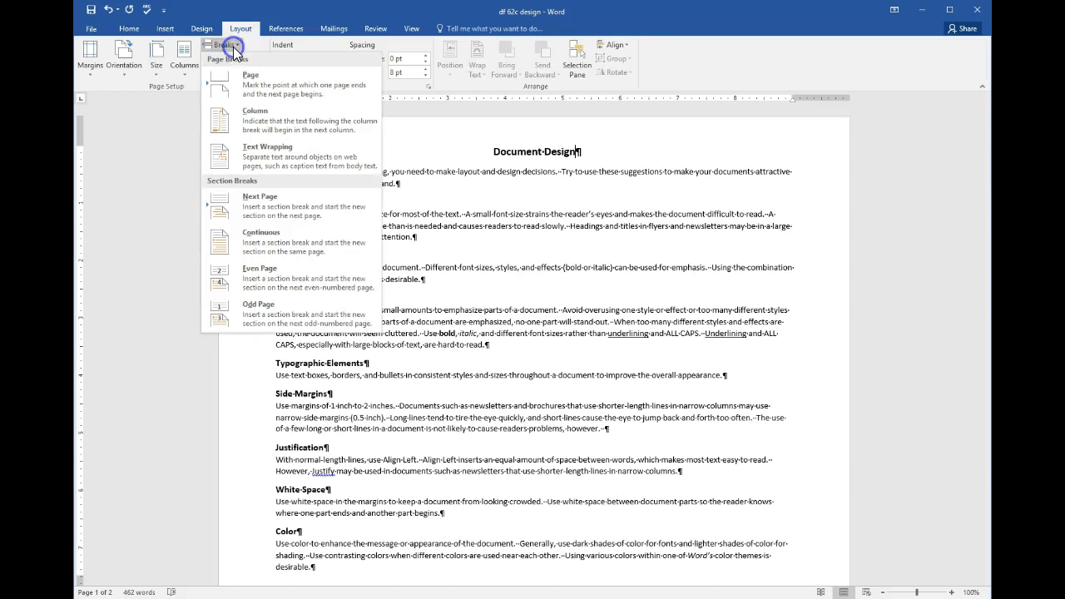
click(309, 240)
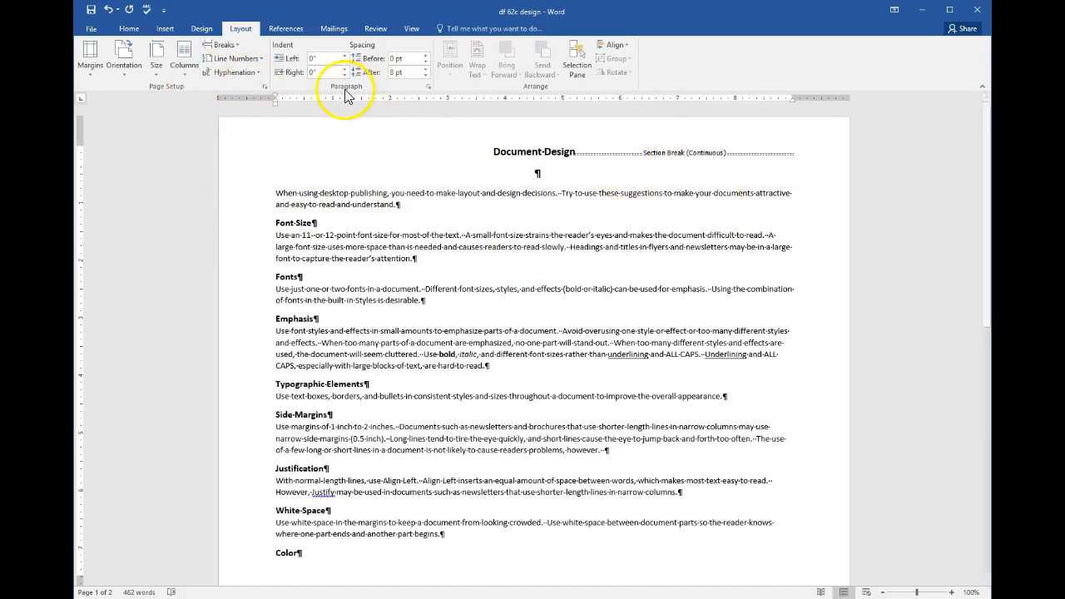
Format the body section below the title as three columns with a line between, and place the cursor in its empty first paragraph.
click(184, 57)
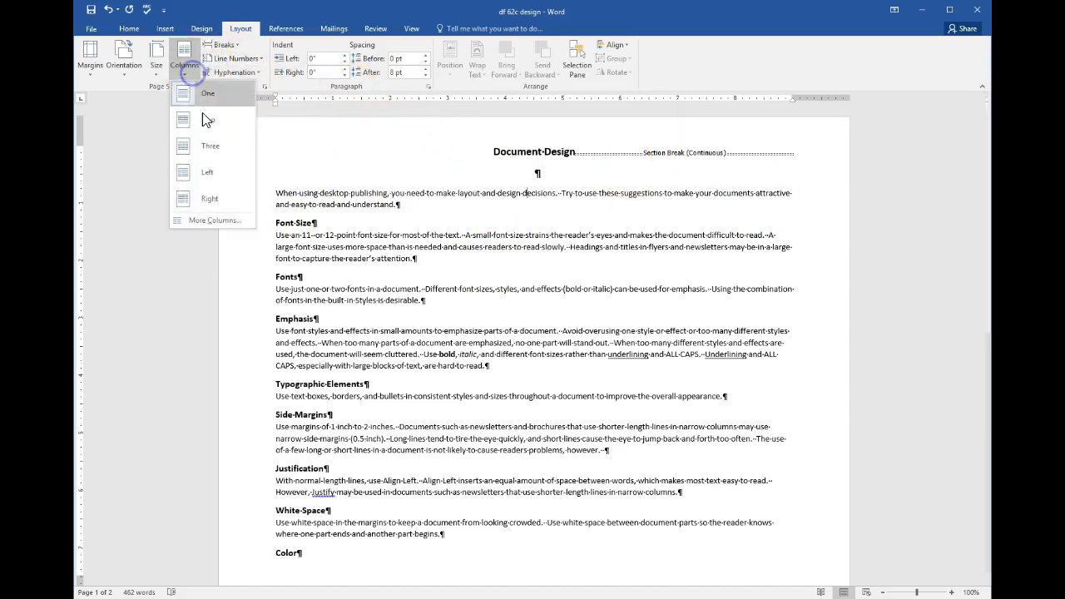
click(216, 220)
click(532, 232)
click(580, 265)
click(576, 388)
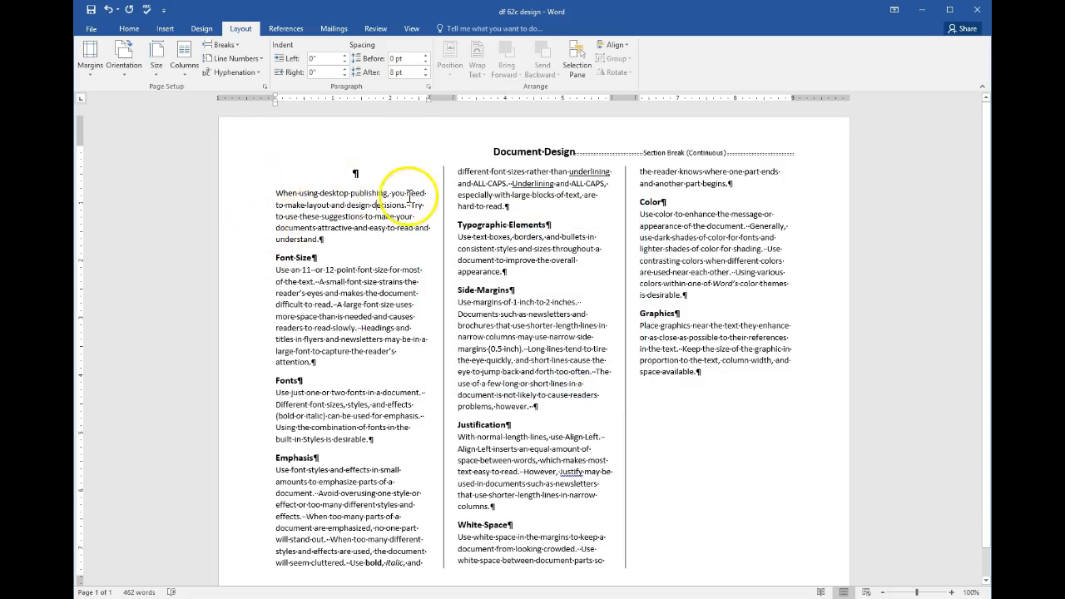
click(349, 174)
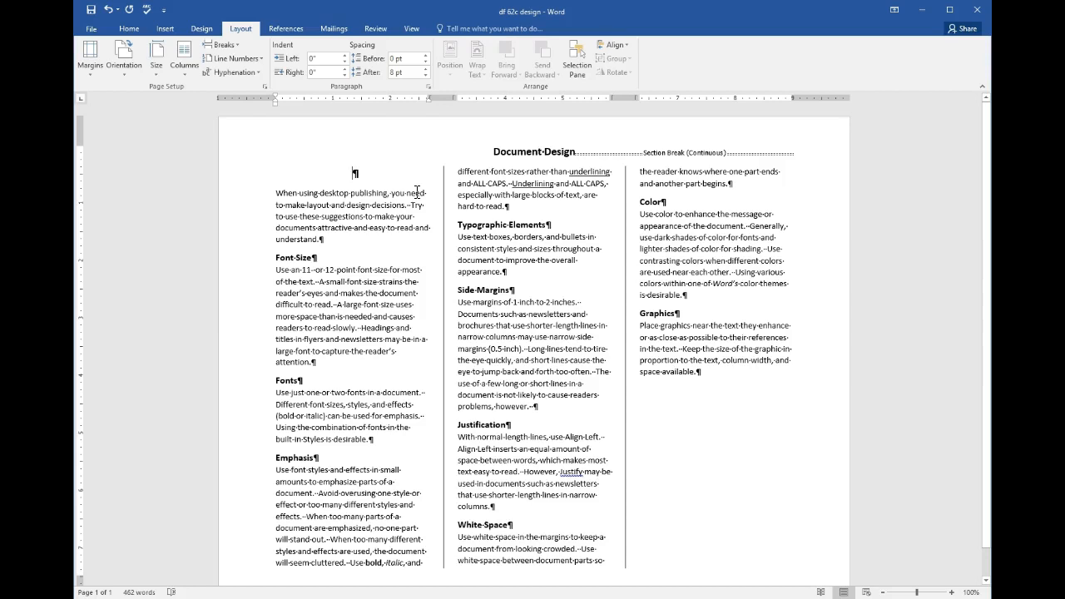
Delete the empty paragraph at the start of the body section and apply automatic hyphenation to the document.
key(Delete)
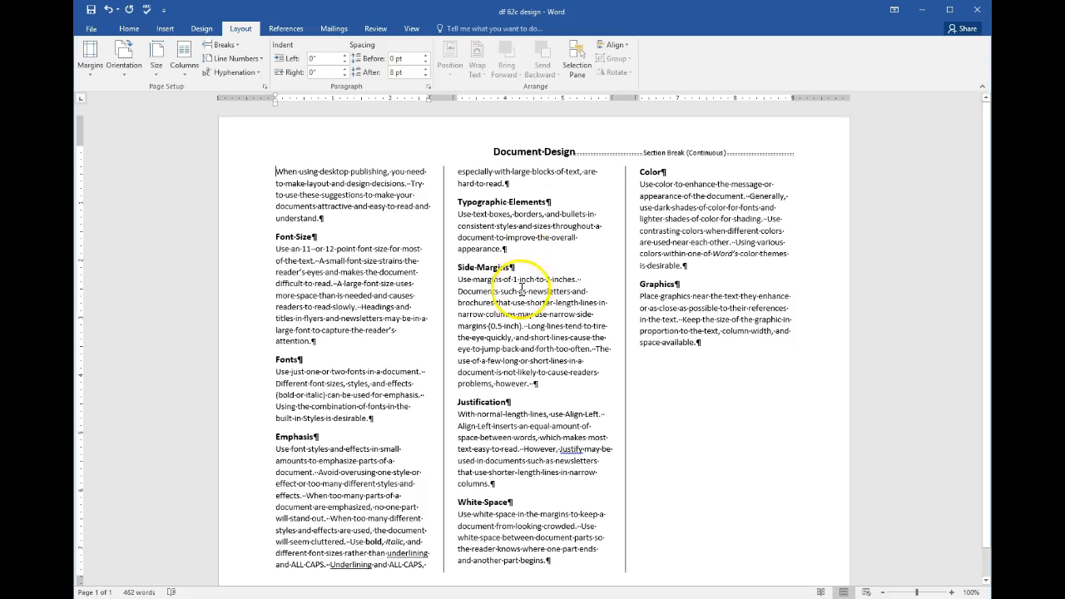
drag(276, 172, 713, 346)
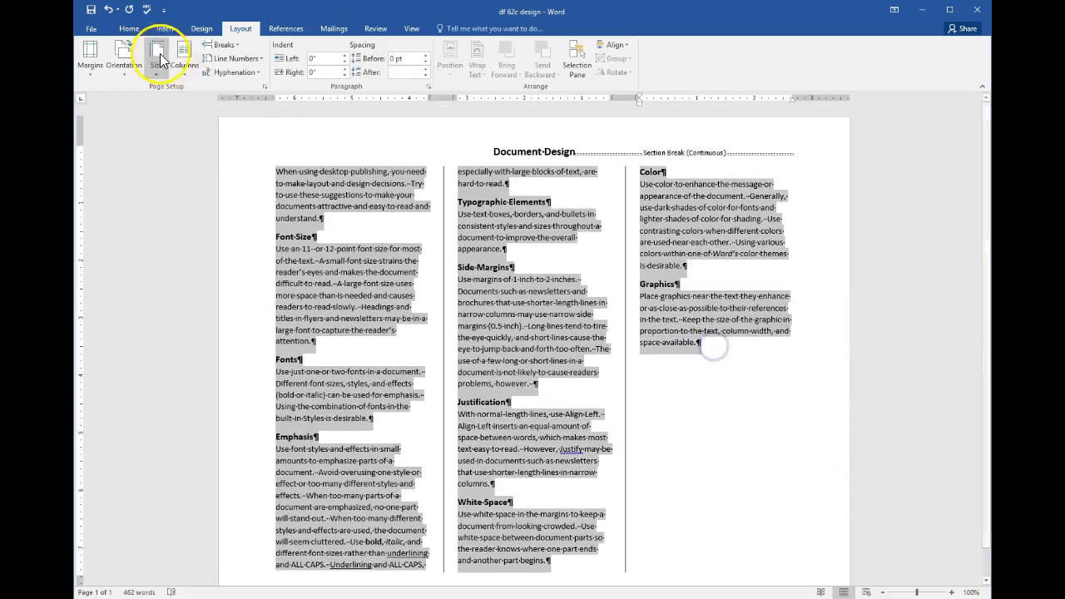
click(232, 72)
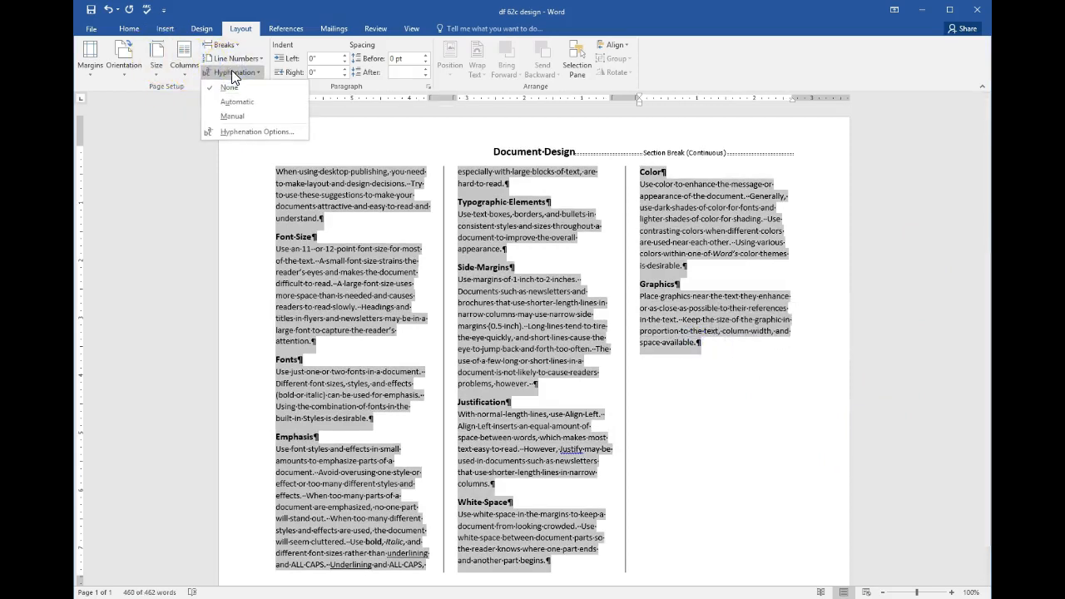
click(246, 104)
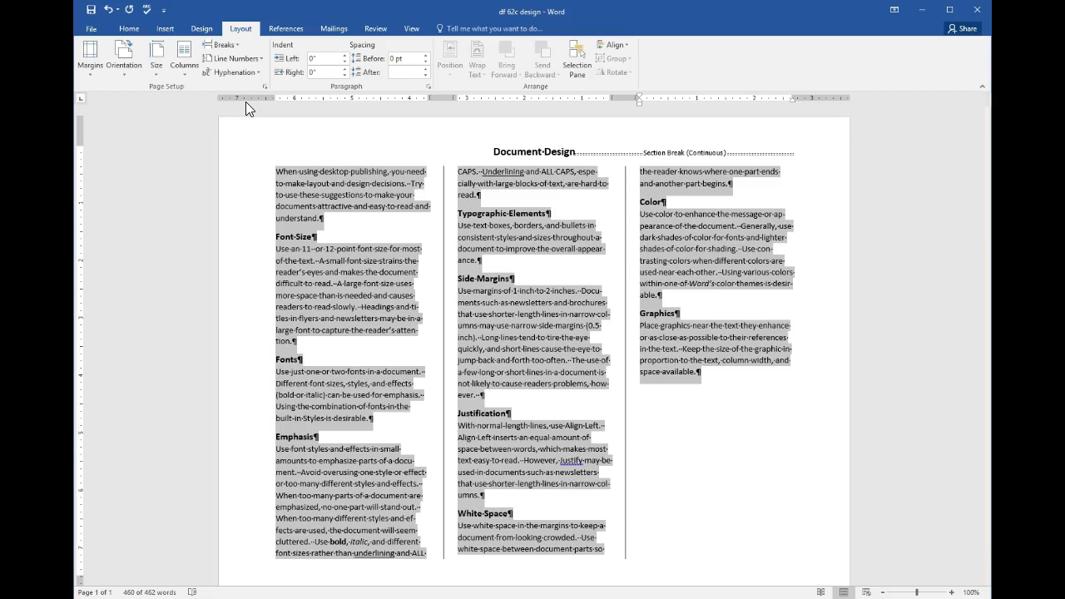
Justify all of the selected body text in the three columns.
click(128, 29)
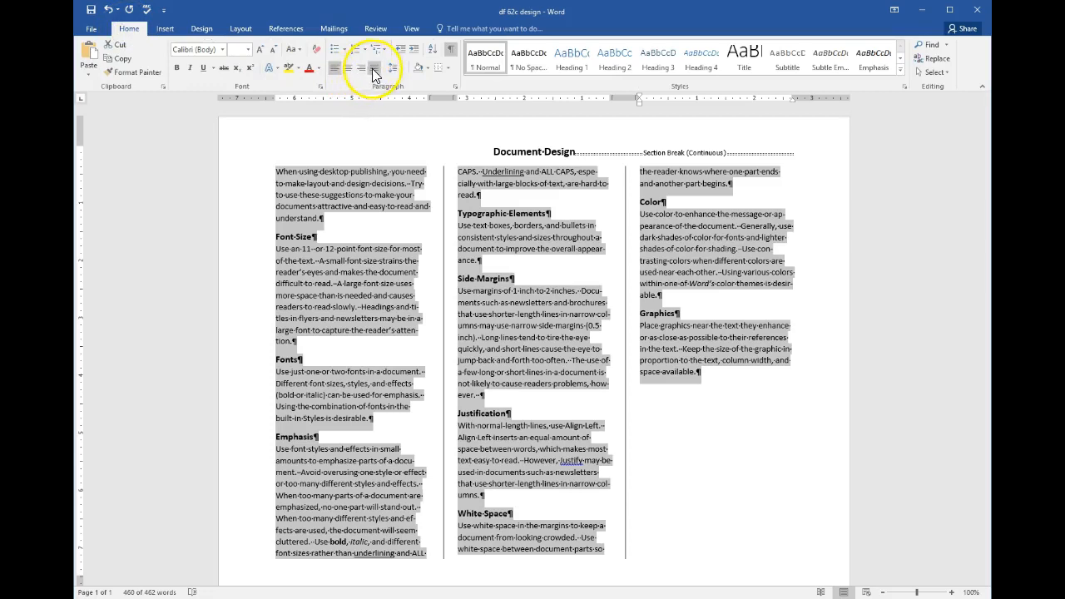
click(373, 69)
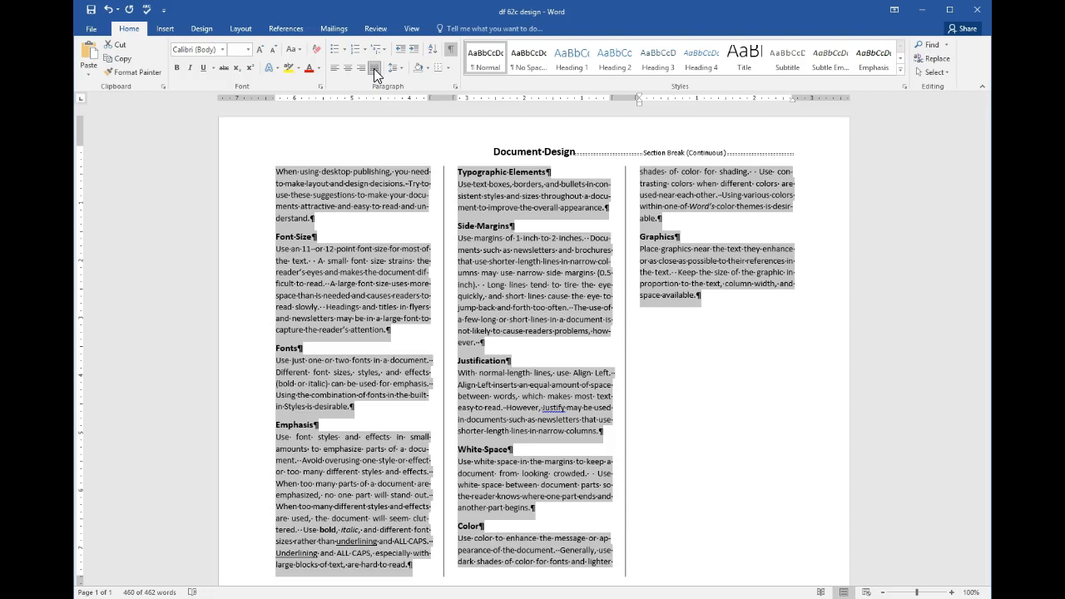
Insert a continuous section break at the end of the Graphics paragraph to balance the three columns.
click(737, 303)
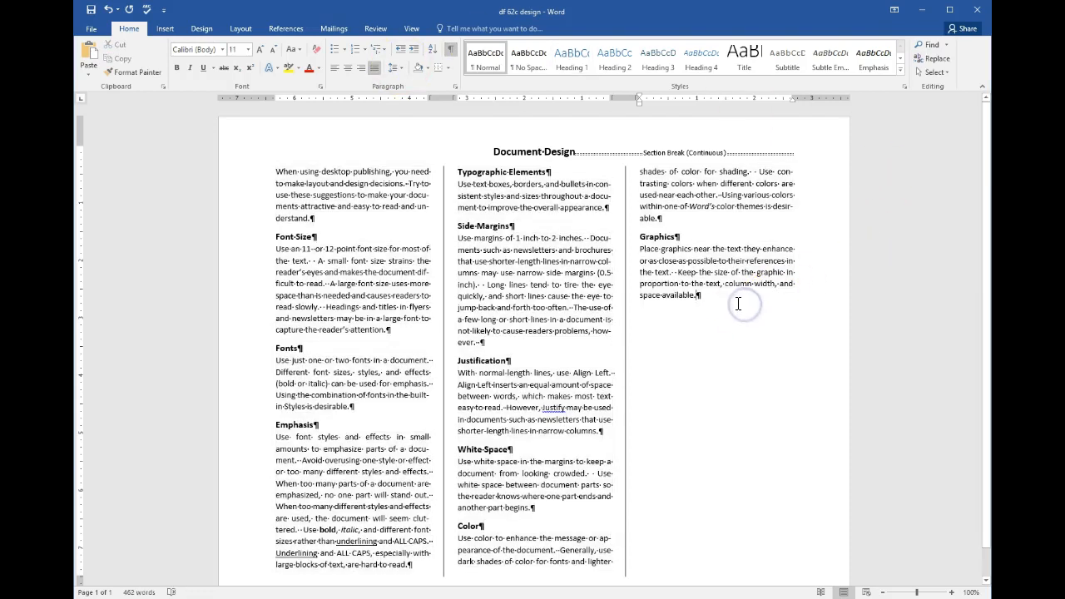
click(240, 28)
click(220, 44)
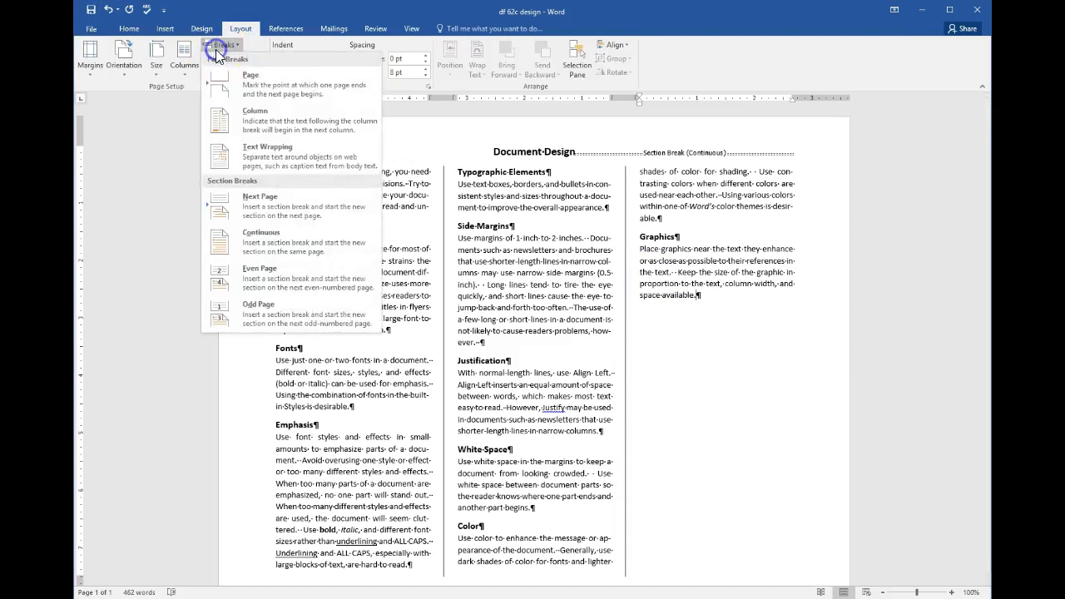
click(267, 240)
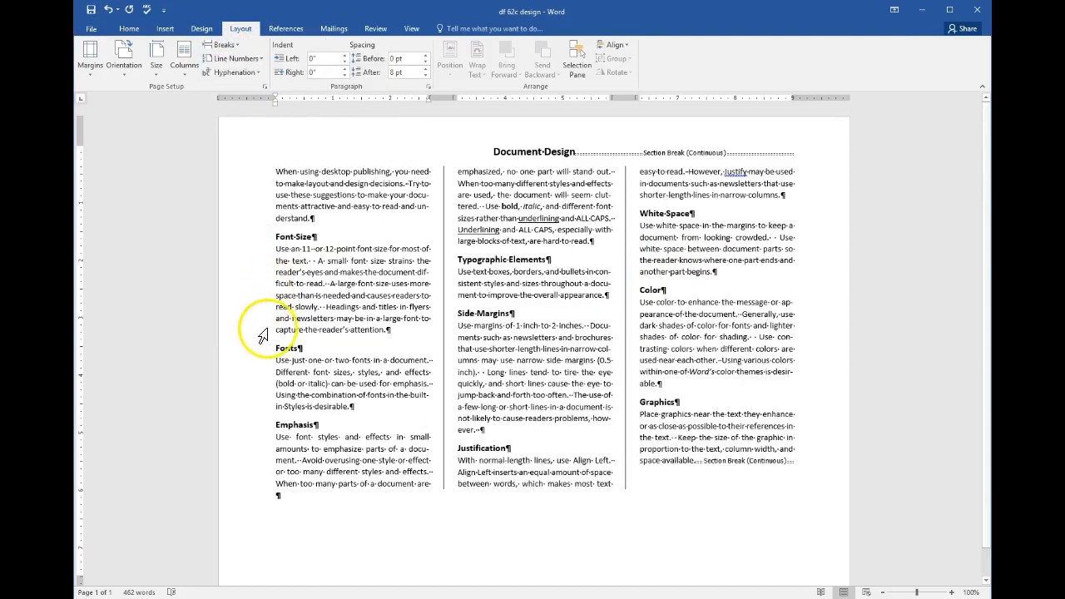
scroll(352, 446, up, 1)
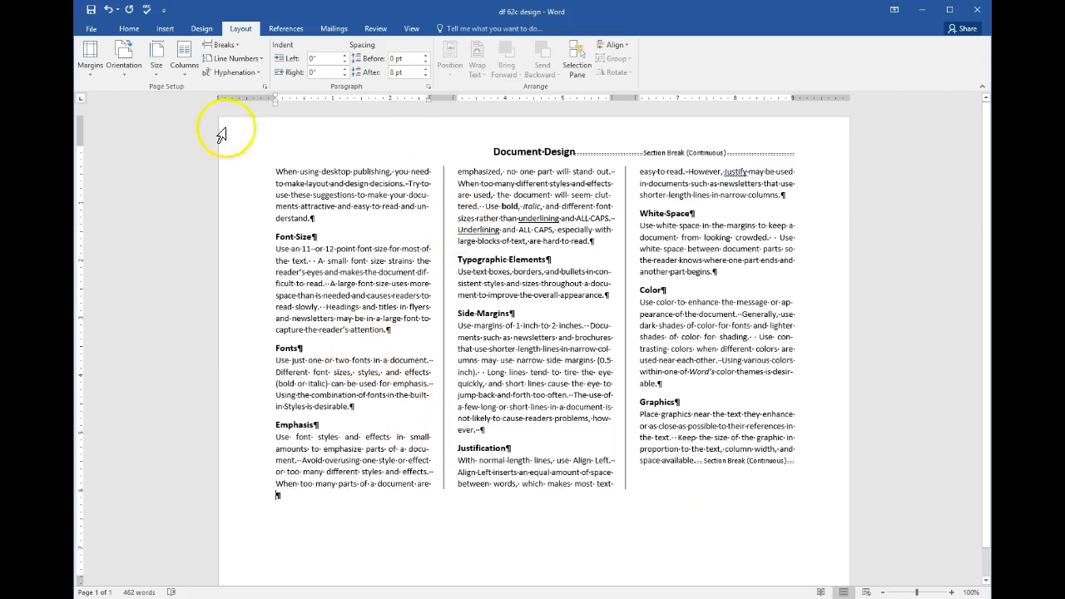
Start saving the document under a new name in the recent CHAPTER 8 folder.
click(80, 12)
click(88, 27)
click(237, 5)
click(90, 30)
click(112, 149)
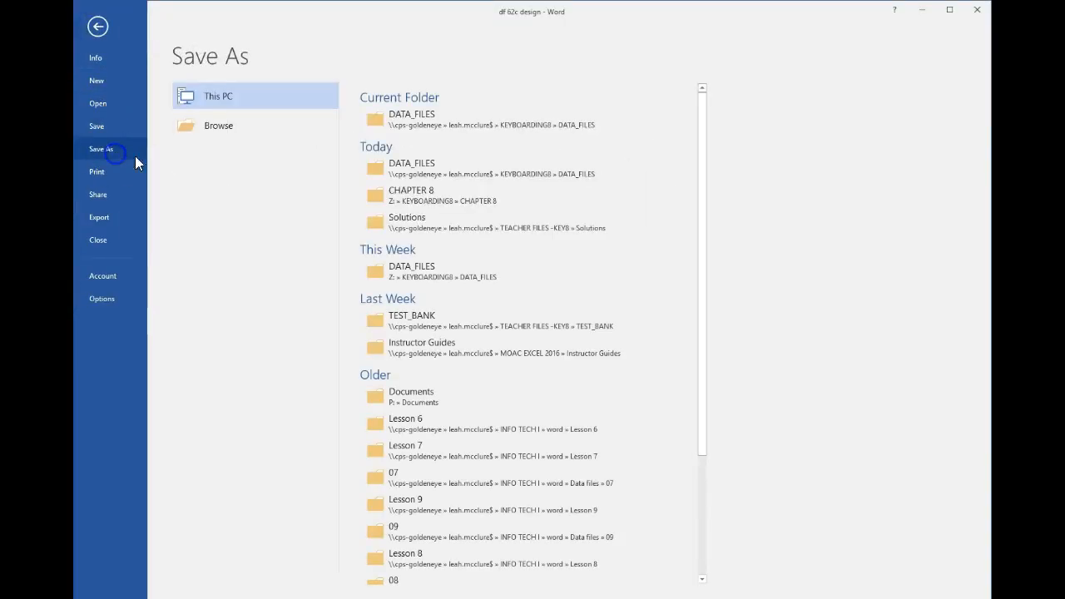
click(423, 197)
click(420, 196)
click(222, 237)
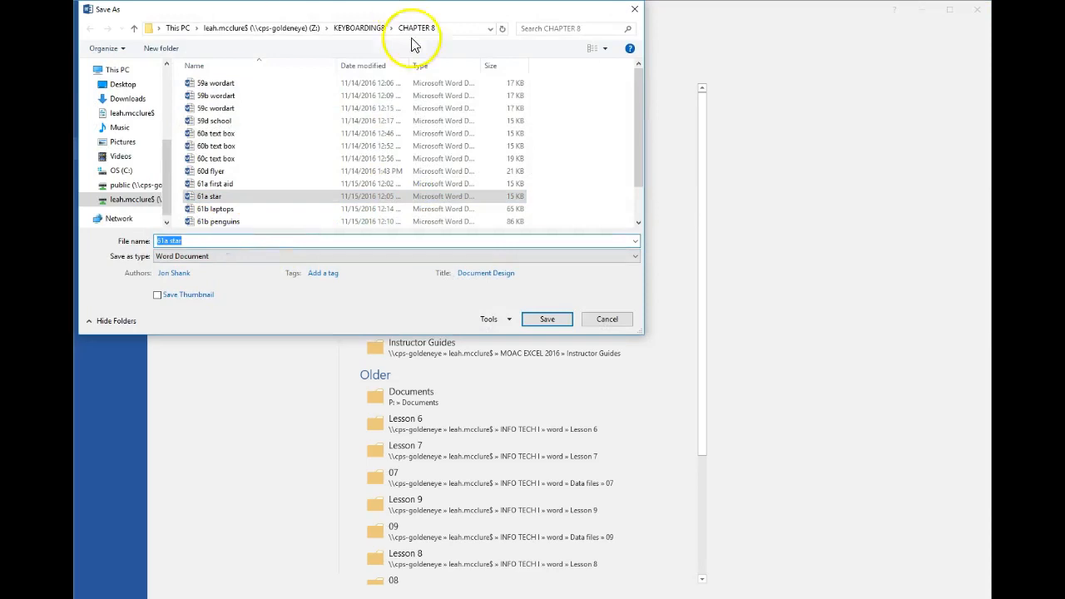
Save the document as "62c design" in the KEYBOARDING8 > CHAPTER 8 folder on the Z: drive.
click(221, 28)
scroll(225, 92, down, 3)
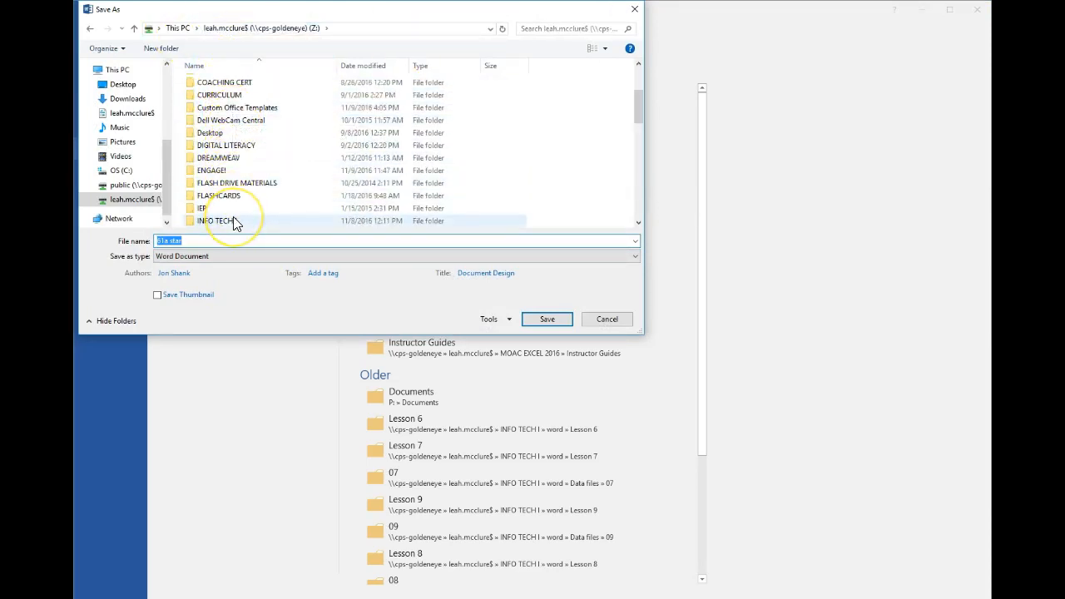
scroll(233, 220, down, 2)
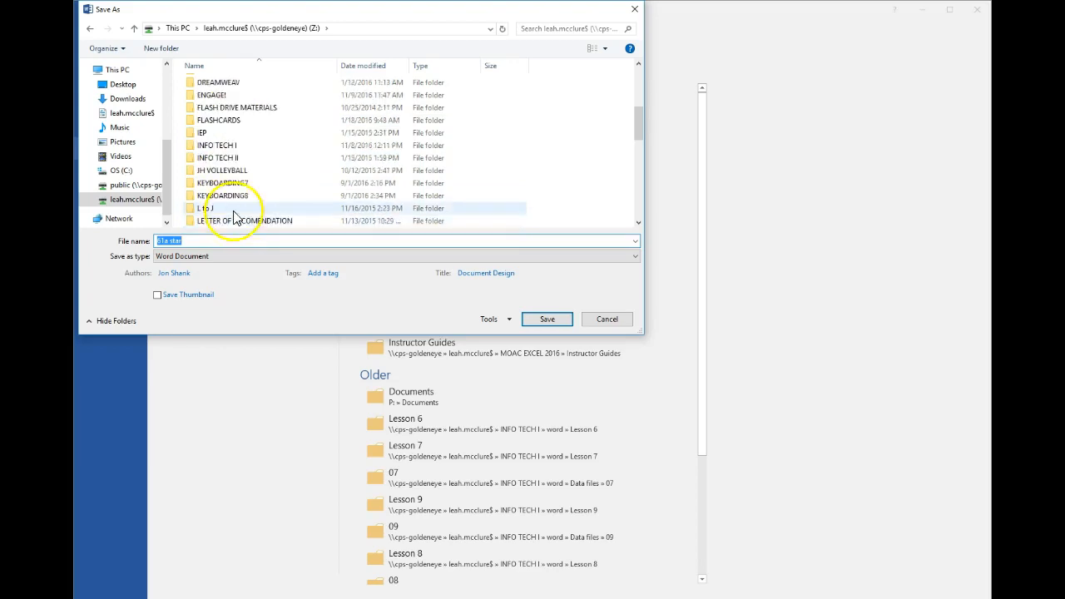
double_click(237, 198)
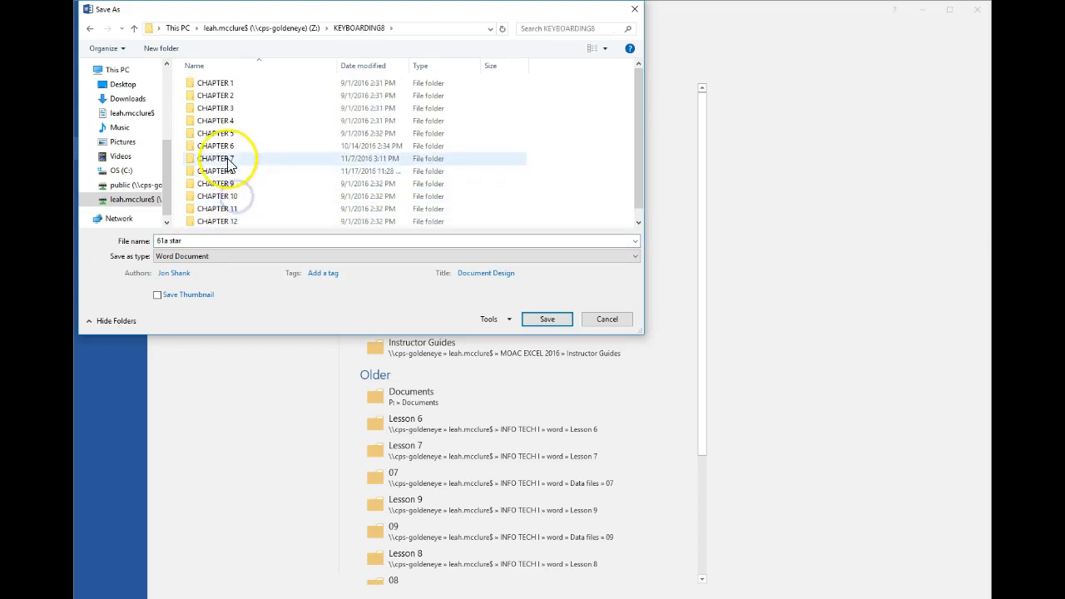
click(225, 173)
double_click(225, 173)
click(180, 240)
text(62c d)
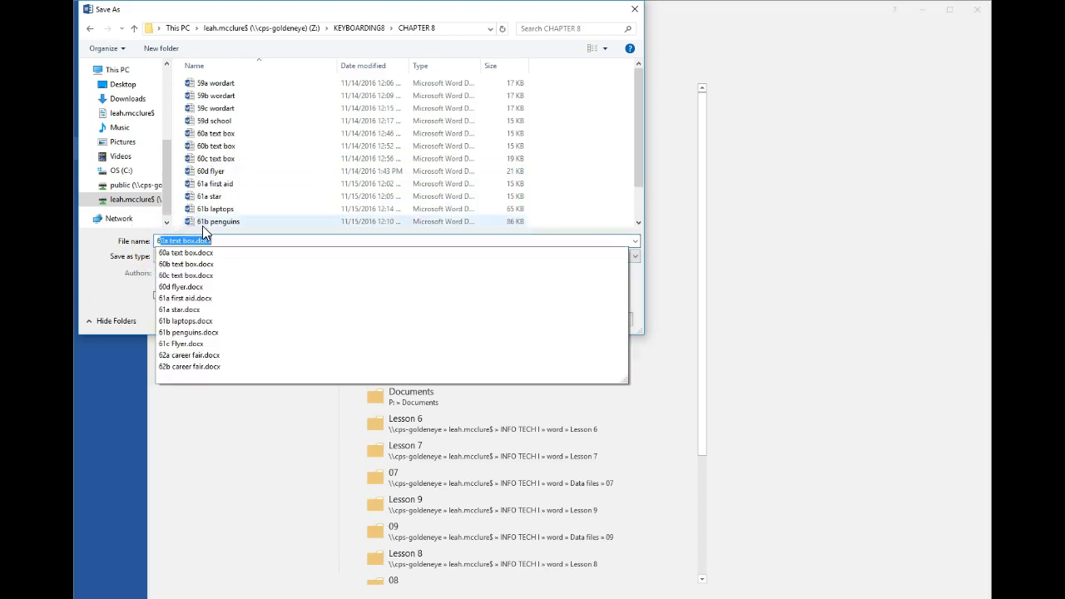
text(esign)
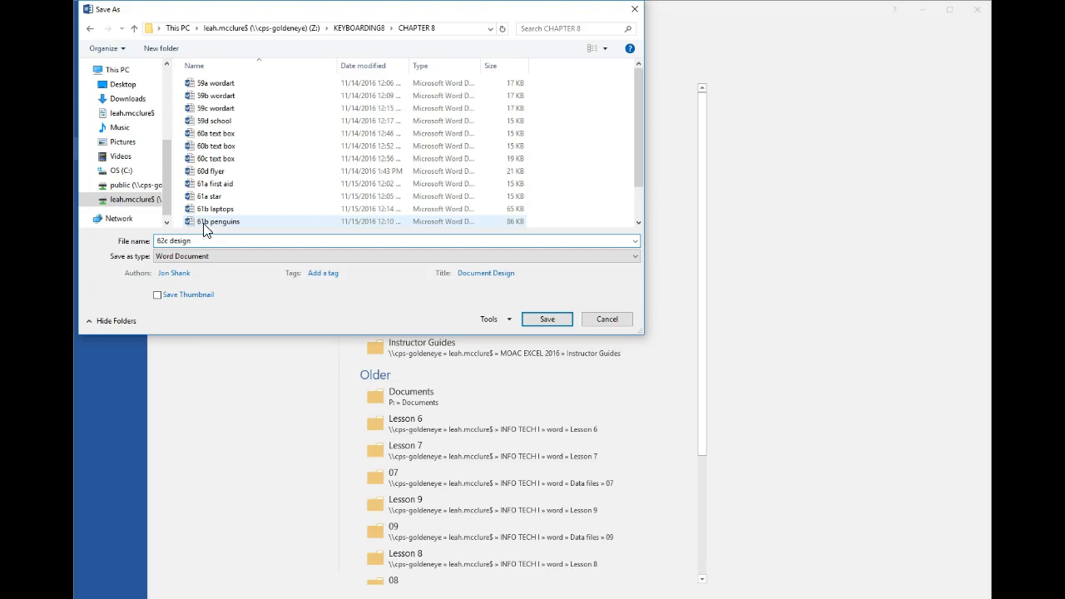
click(562, 321)
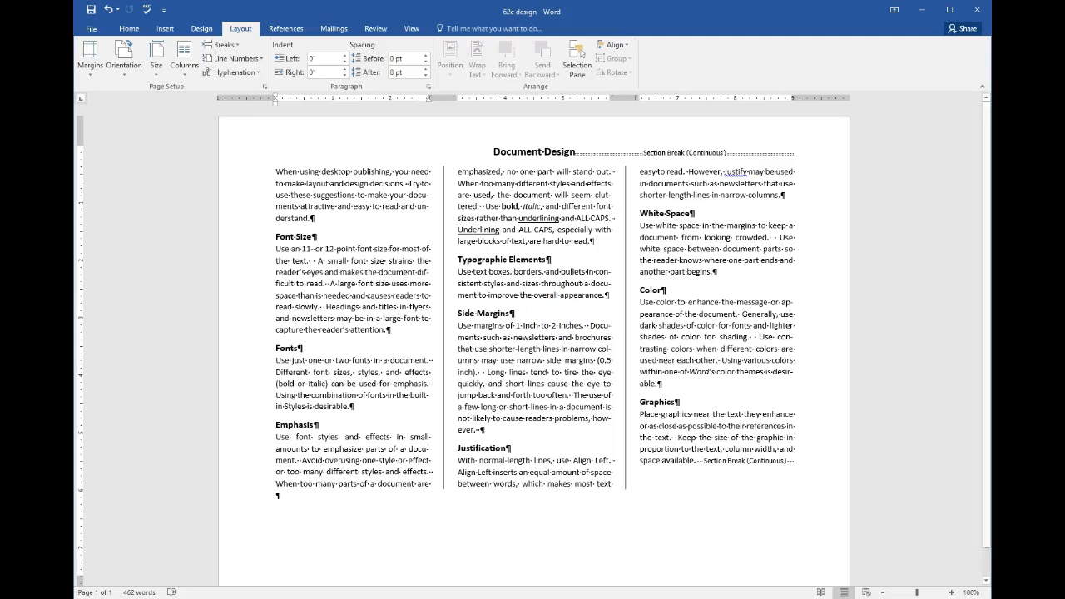
Close the saved design document and open "df 62d conference" from the DATA_FILES folder.
click(976, 15)
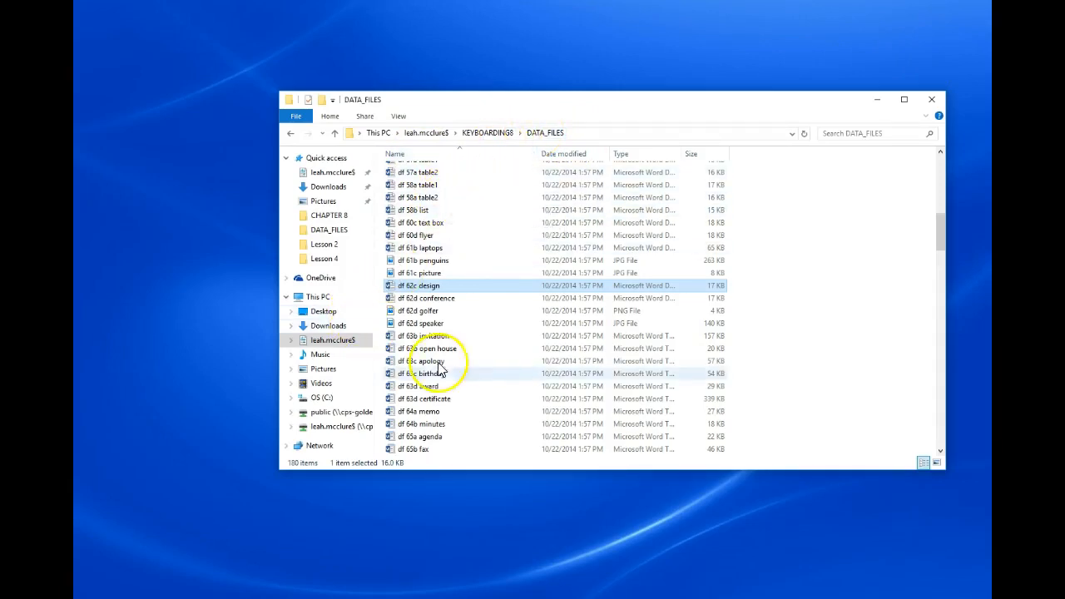
double_click(429, 297)
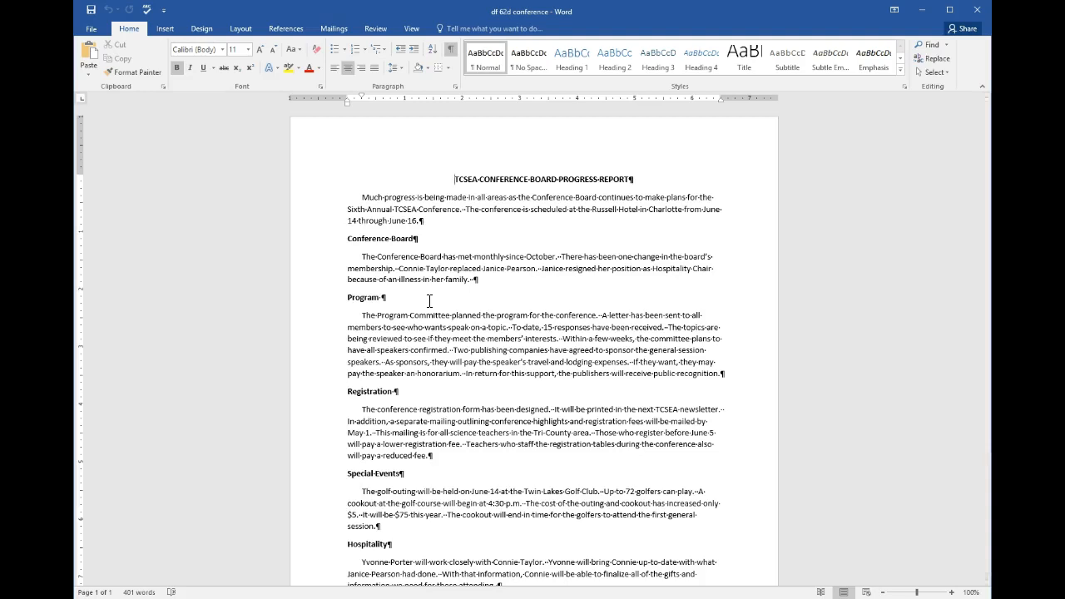
click(436, 166)
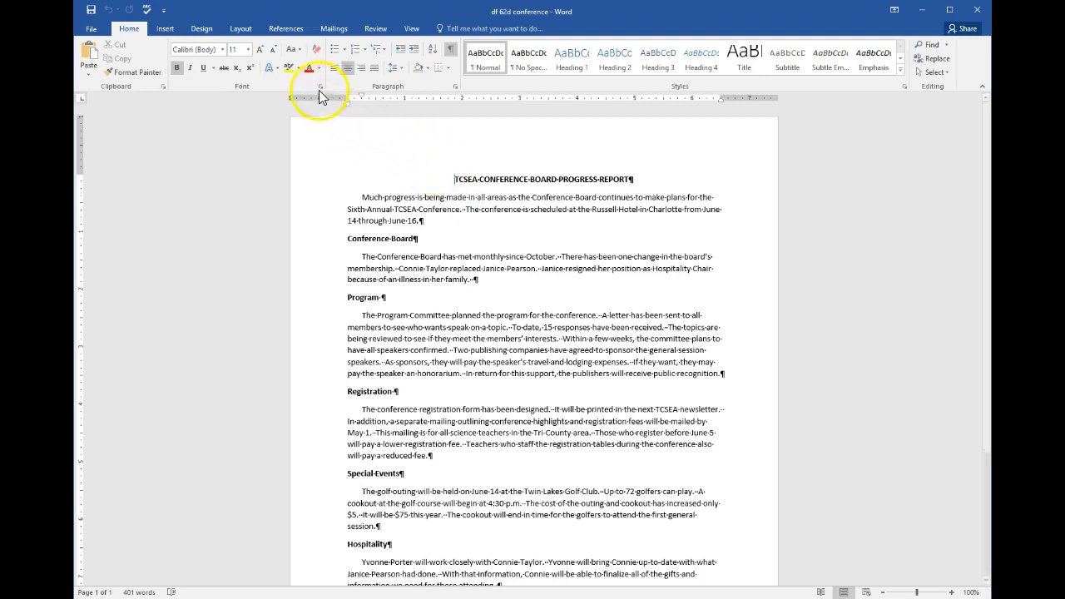
Change the page orientation of the conference report to landscape.
click(241, 28)
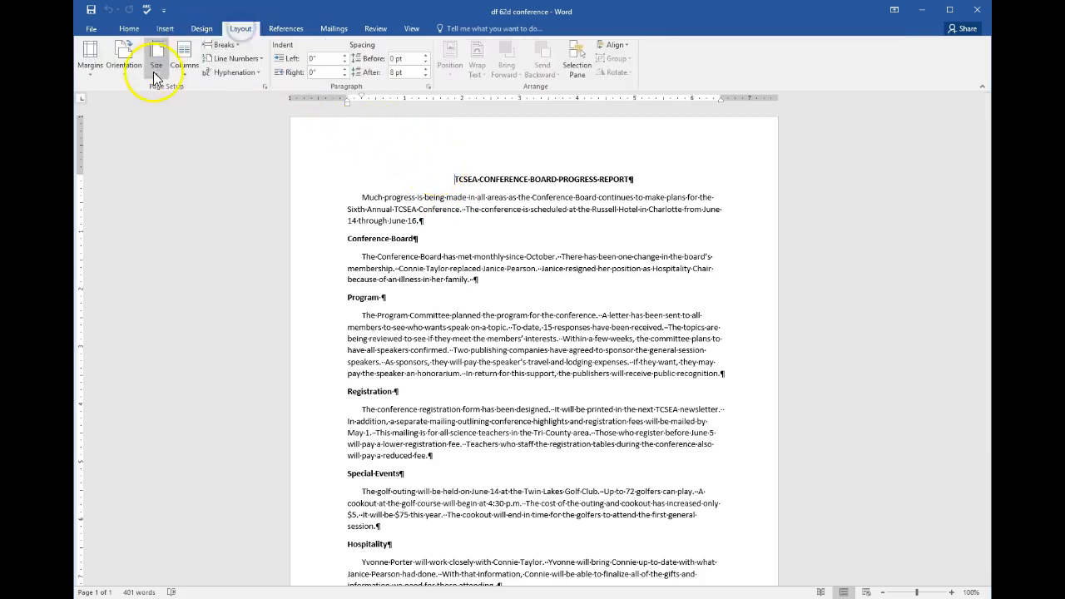
click(124, 60)
click(140, 121)
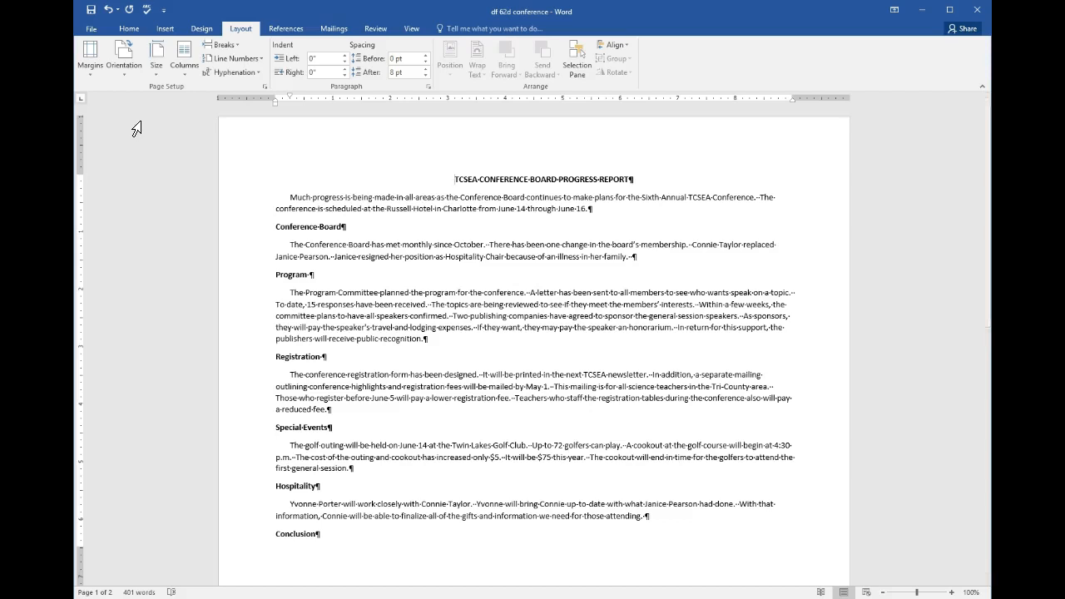
Insert a continuous section break before the first body paragraph, directly below the title "TCSEA CONFERENCE BOARD PROGRESS REPORT".
click(288, 200)
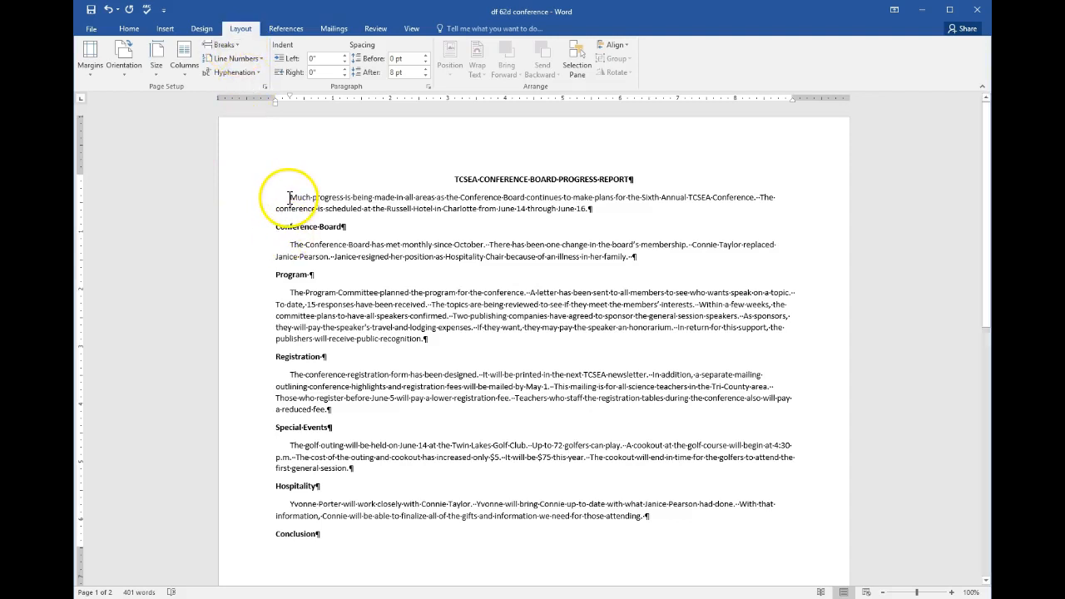
click(232, 44)
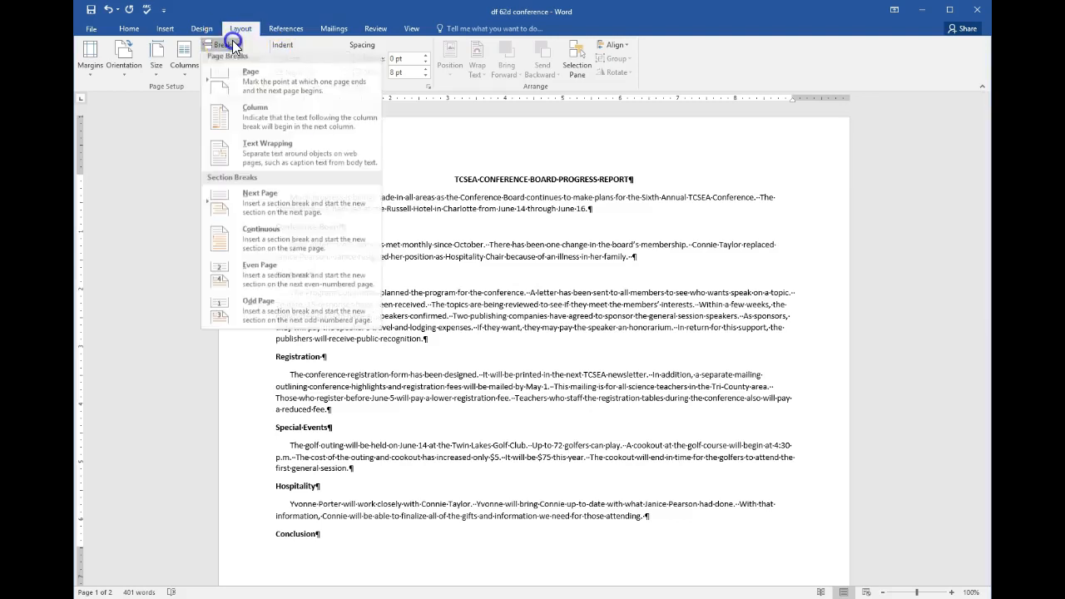
click(237, 240)
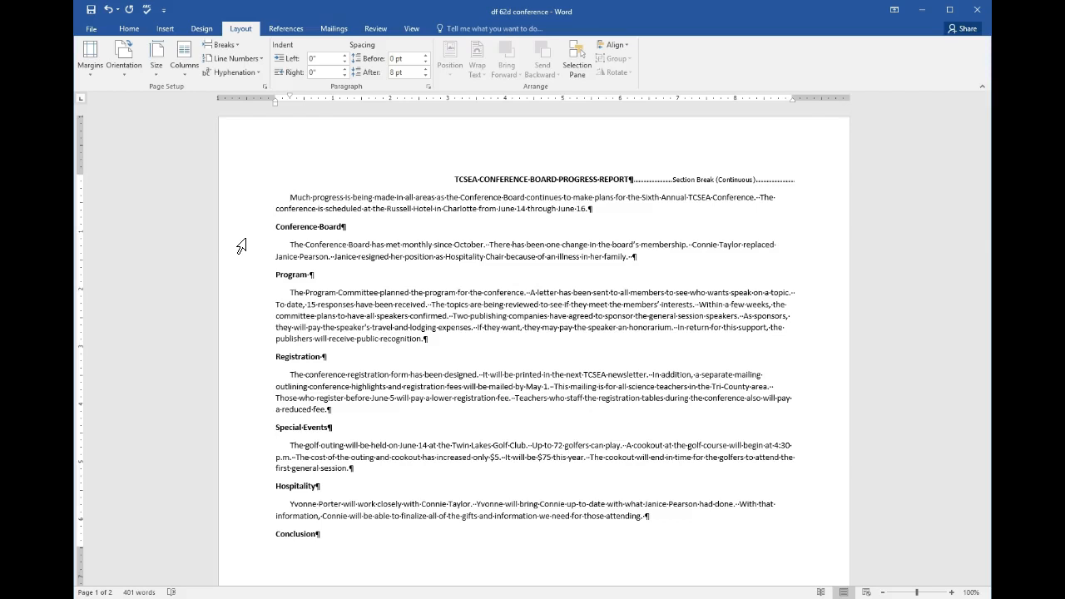
Format the body section of the conference report as two equal columns with a line between.
click(186, 71)
click(209, 219)
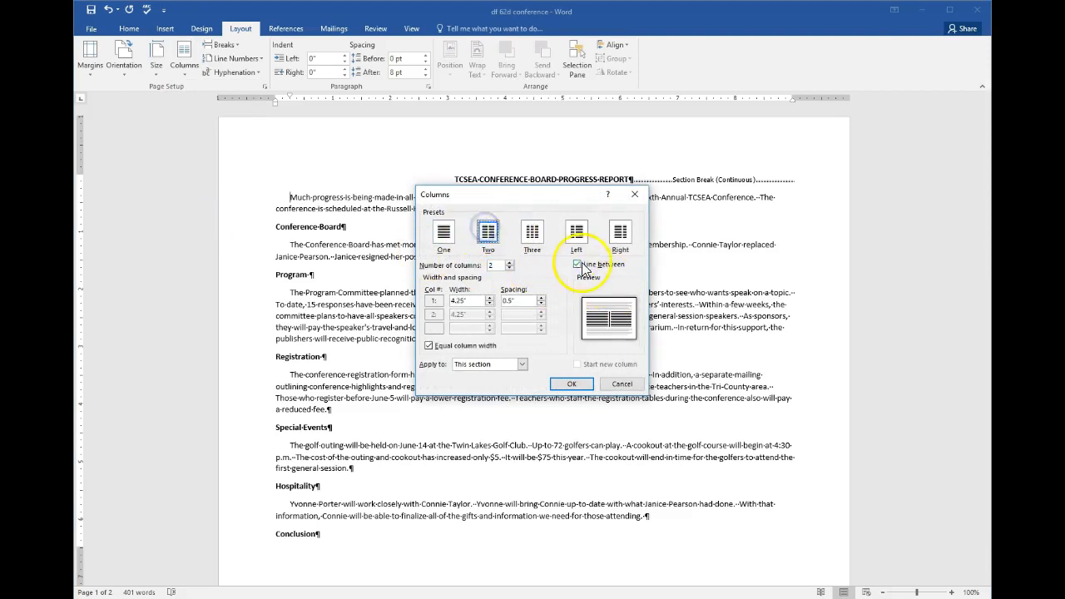
click(572, 384)
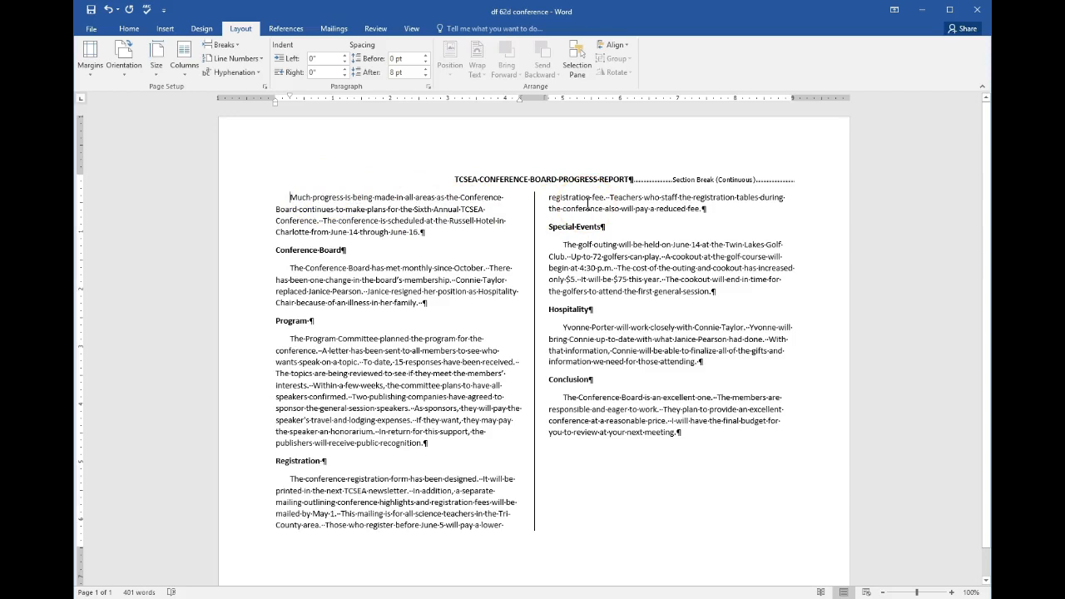
Insert a continuous section break at the end of the Conclusion paragraph to balance the two columns.
click(716, 428)
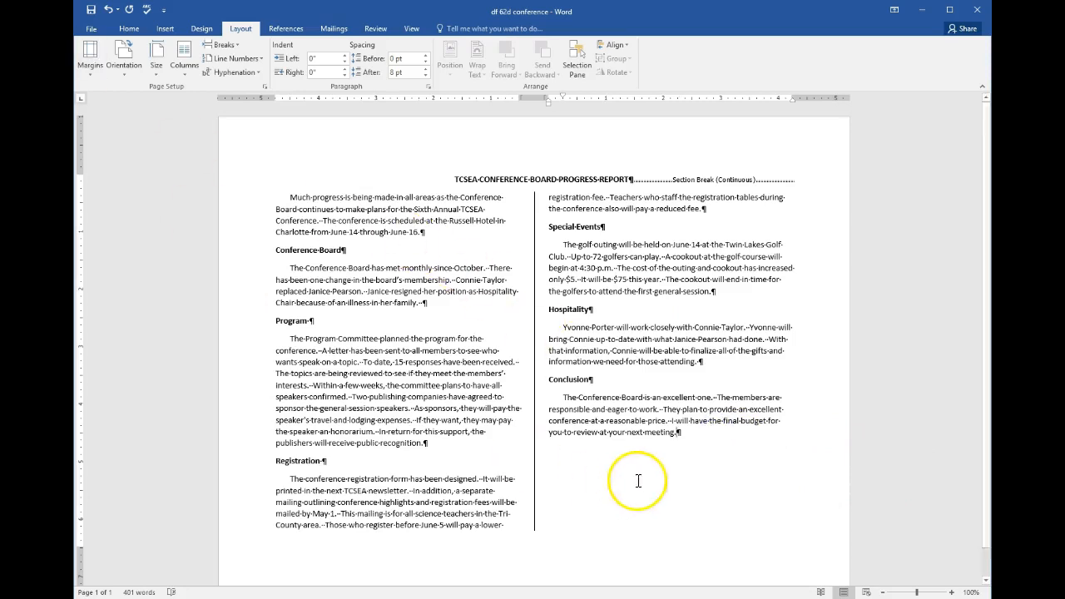
click(223, 45)
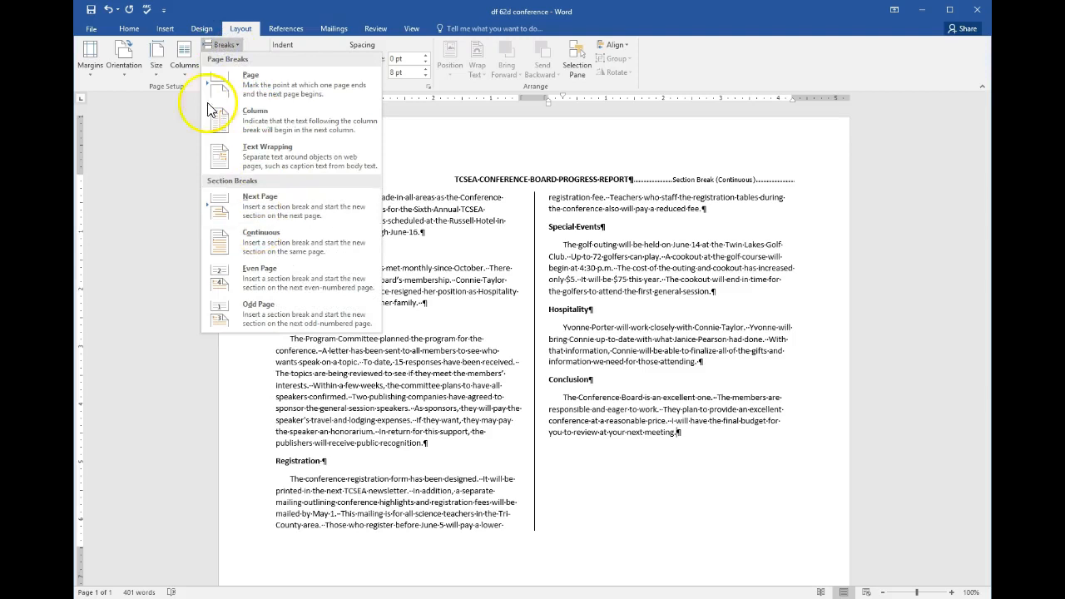
click(240, 243)
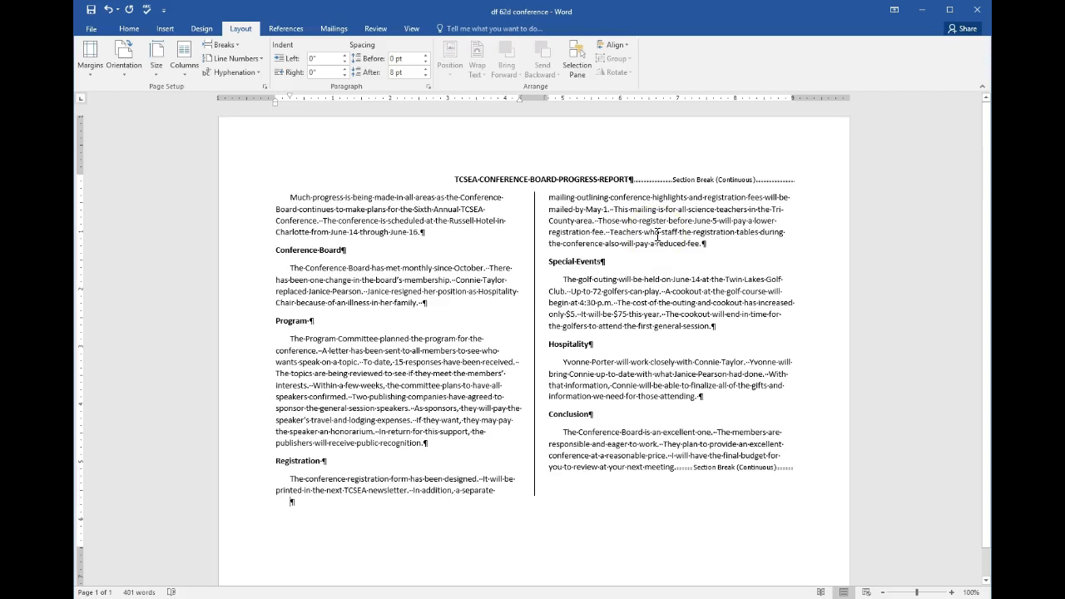
Insert the picture "df 62d golfer" from KEYBOARDING8's DATA_FILES folder into the Special Events paragraph after "The cost of".
click(663, 301)
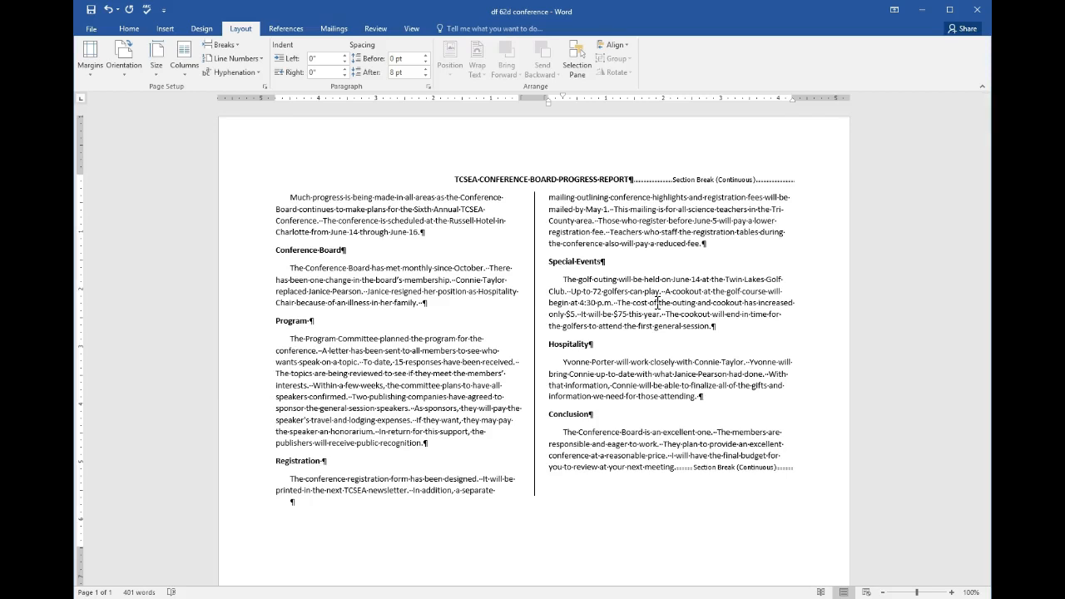
click(165, 31)
click(210, 74)
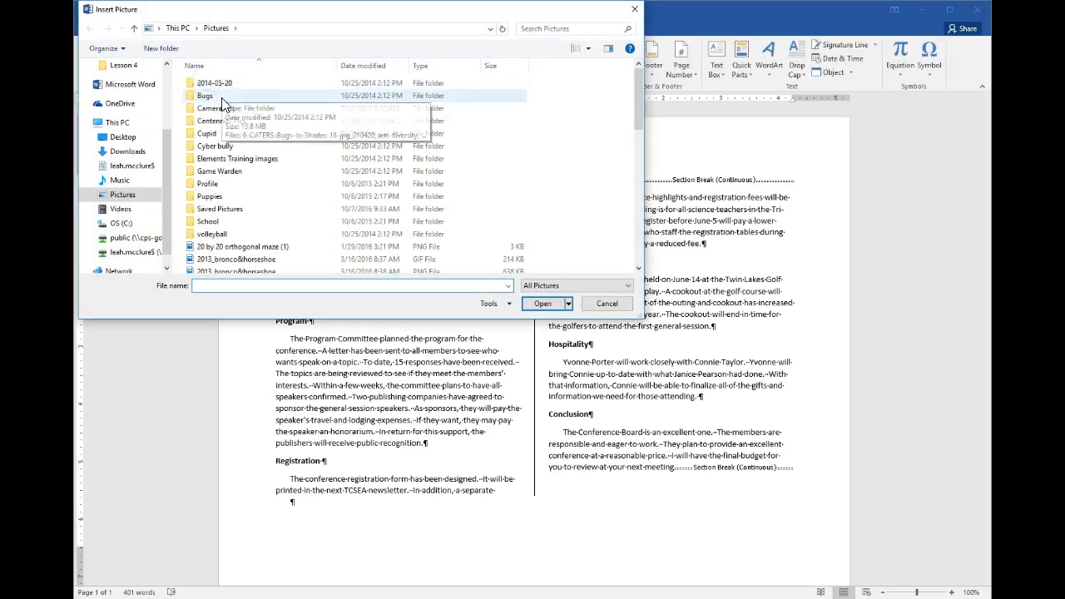
click(121, 253)
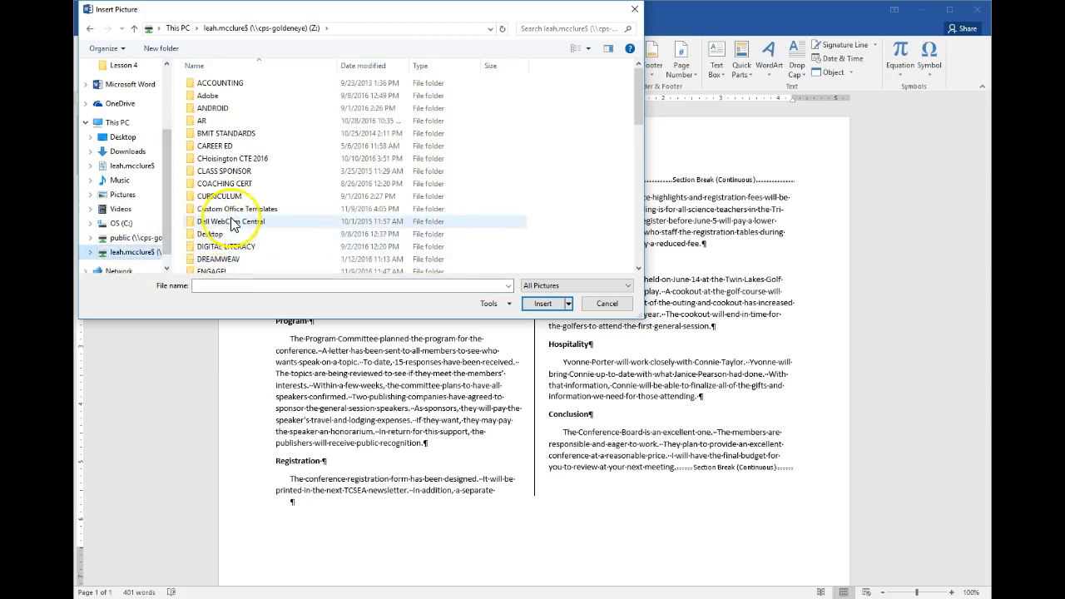
scroll(234, 225, down, 3)
click(218, 266)
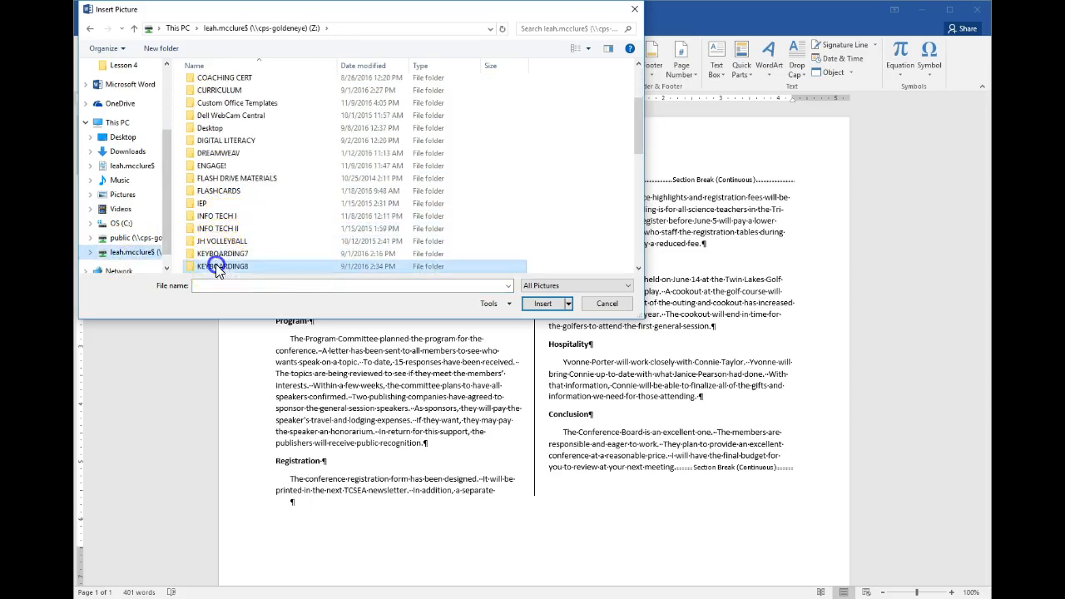
double_click(216, 266)
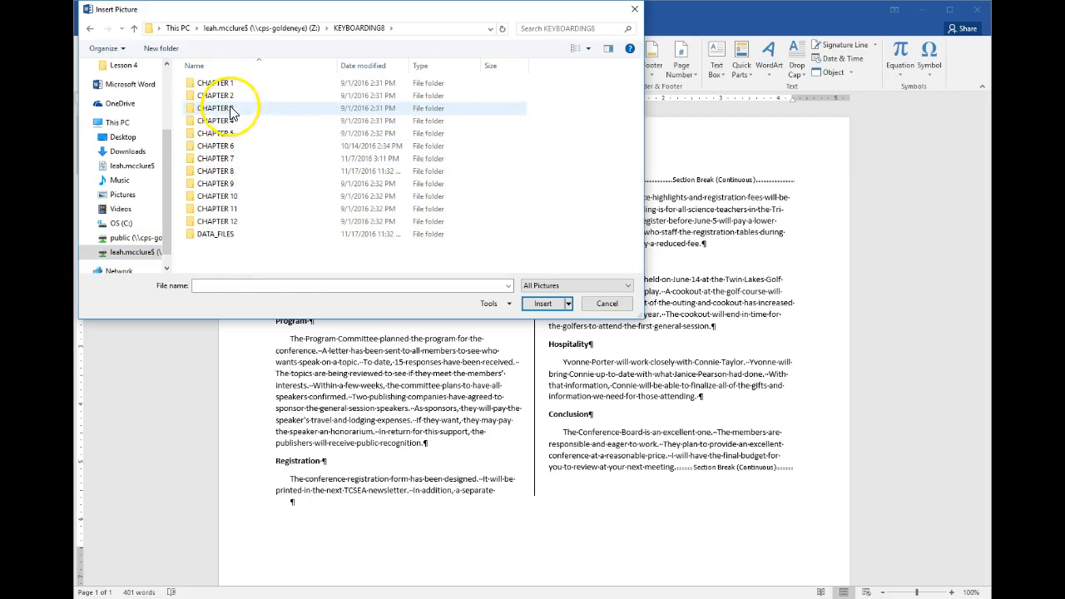
click(211, 175)
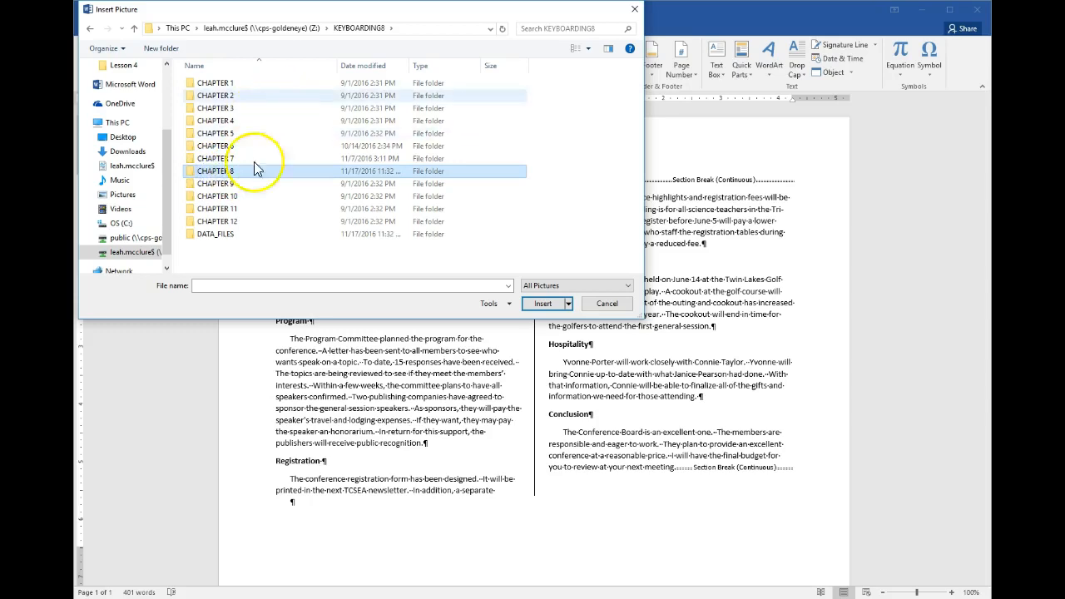
double_click(206, 236)
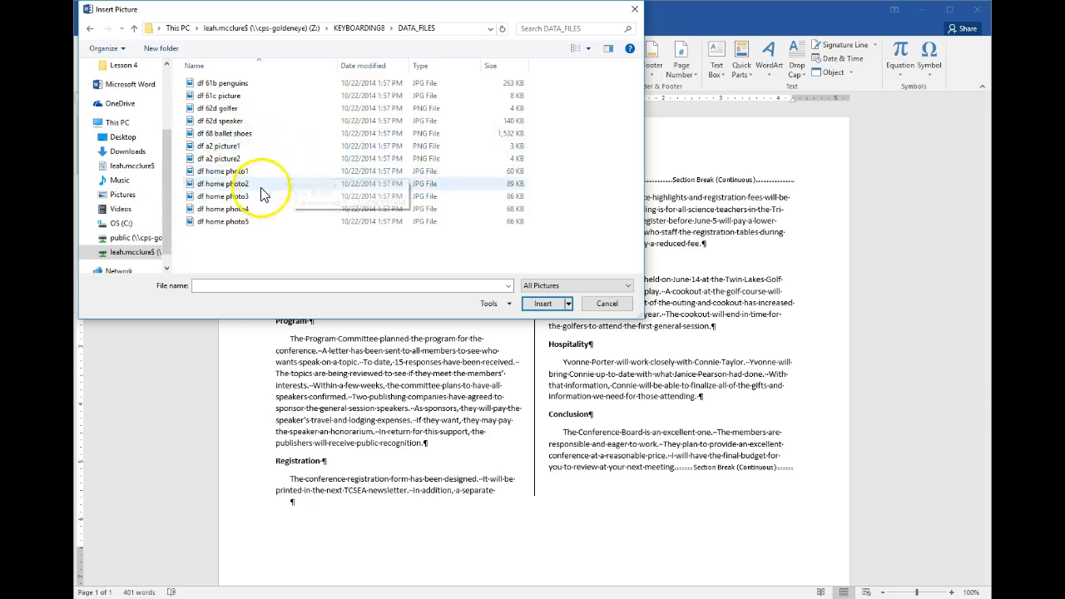
click(254, 115)
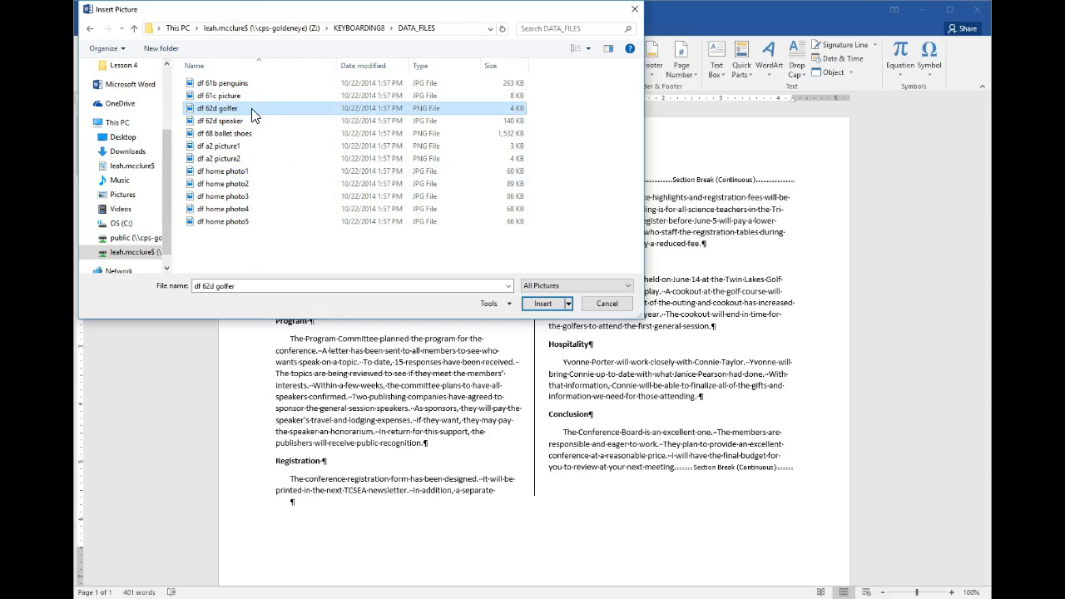
double_click(253, 115)
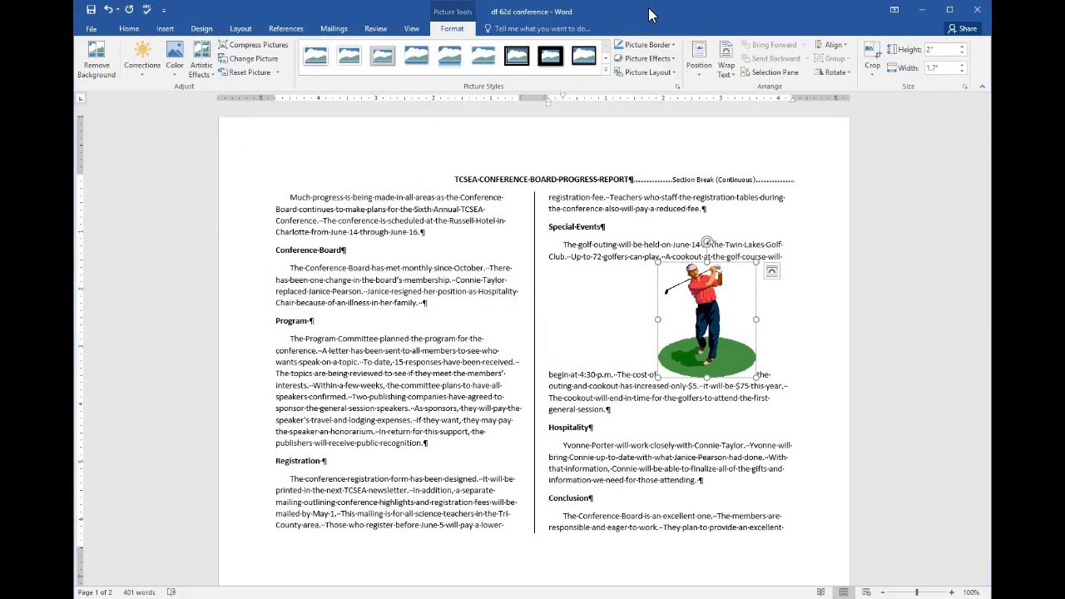
Set the golfer picture's height to 1" and its text wrapping to Tight.
click(944, 49)
text(1)
key(Return)
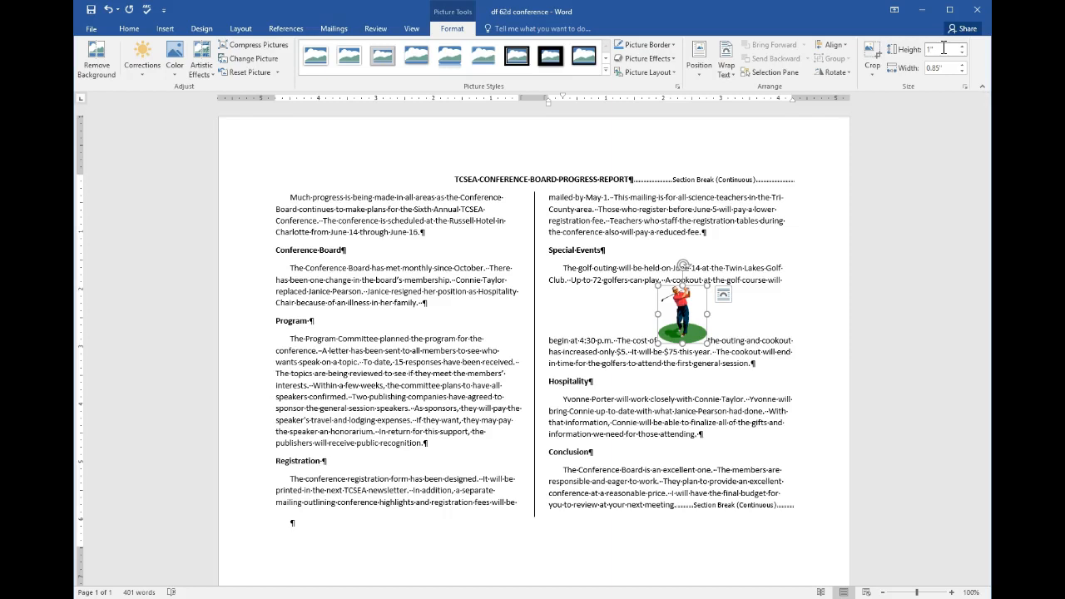
click(454, 28)
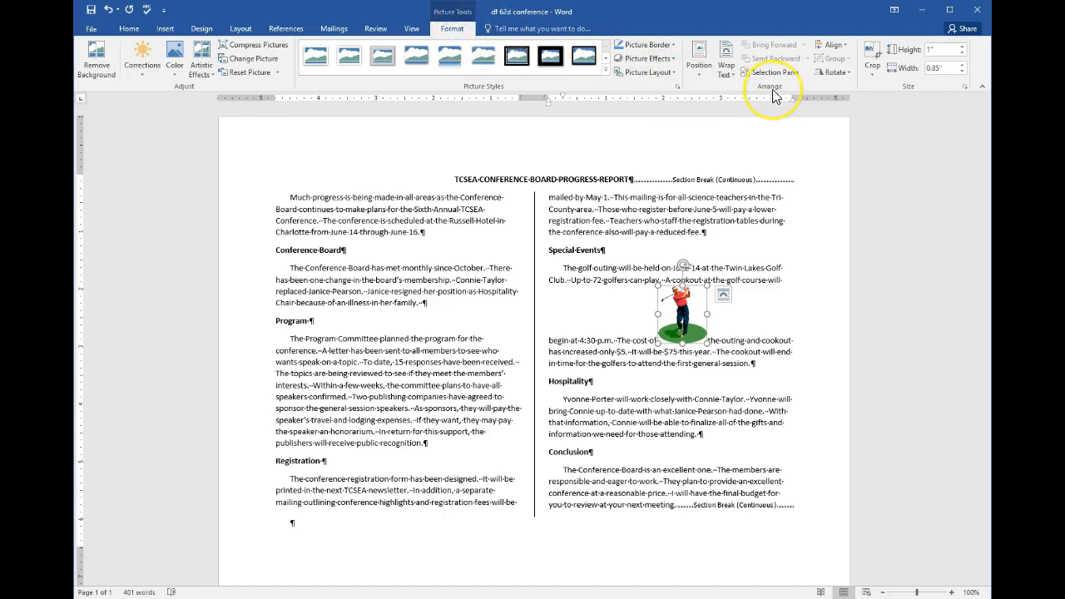
click(726, 67)
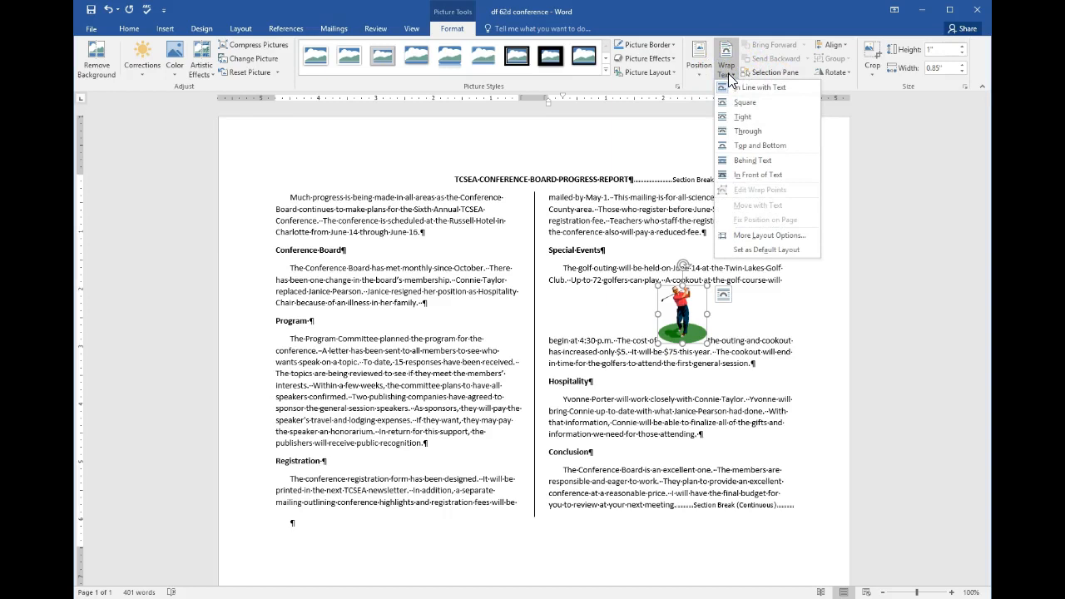
click(743, 117)
Position the golfer picture in the middle of the Special Events paragraph, with text flowing on both sides.
drag(684, 313, 671, 310)
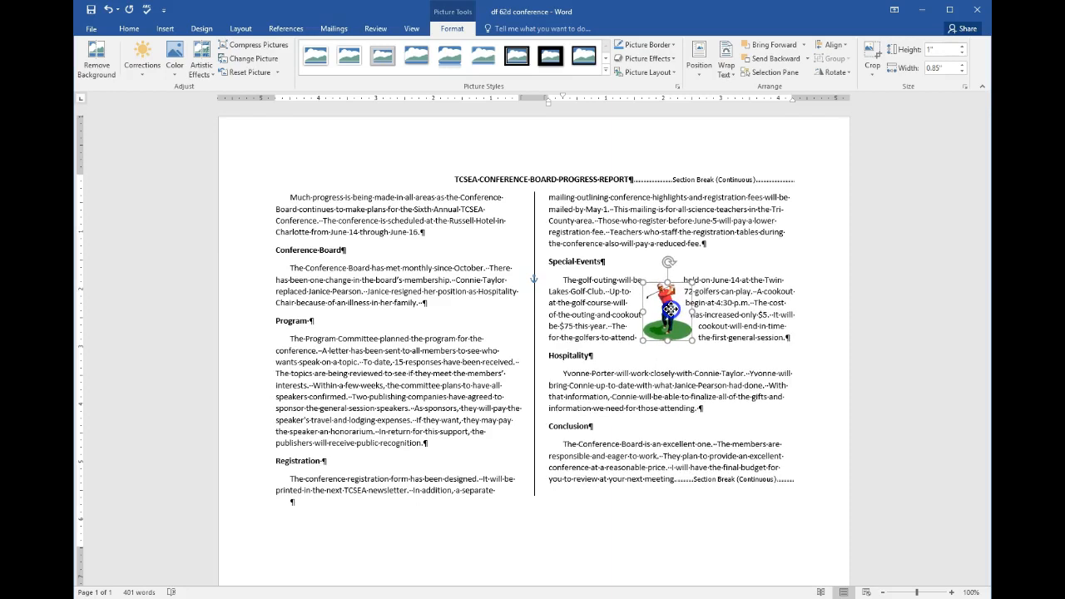
click(913, 337)
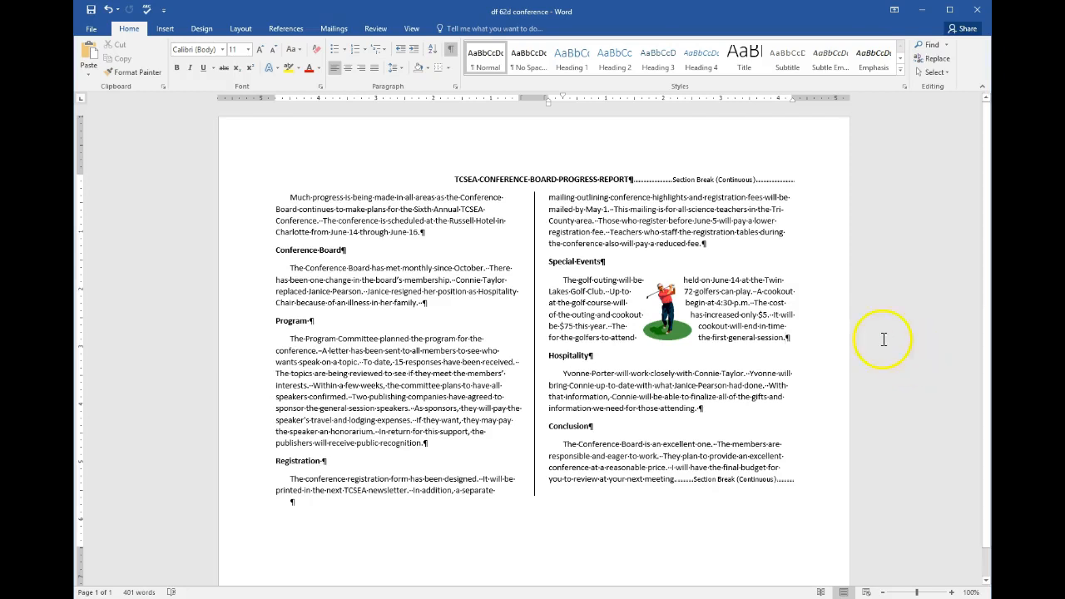
drag(668, 312, 666, 320)
click(823, 314)
click(785, 325)
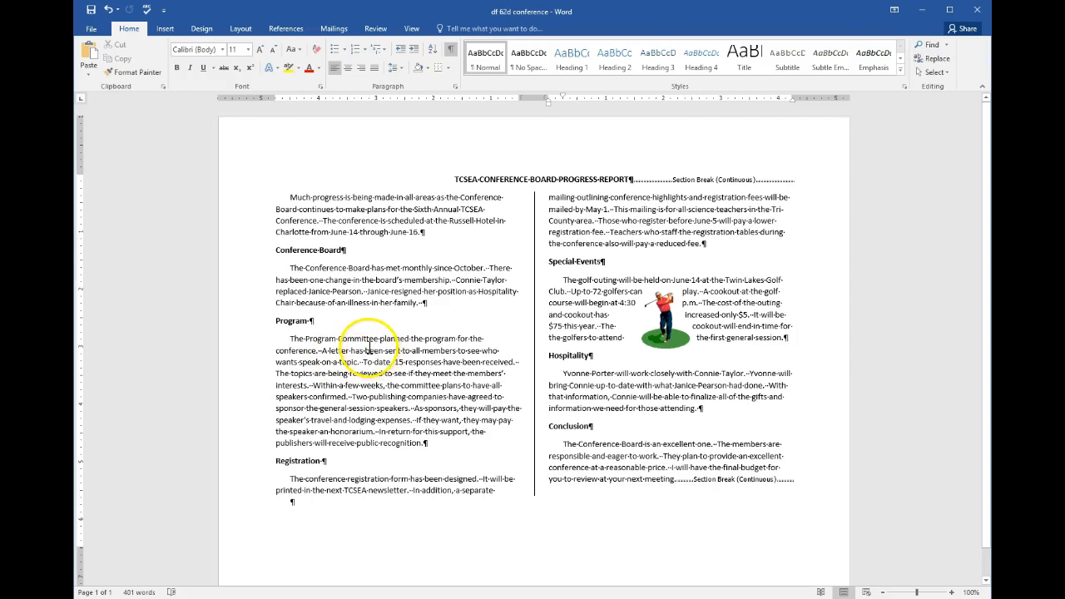
Insert the picture "df 62d speaker" from KEYBOARDING8's DATA_FILES folder into the first line of the Program paragraph after "program".
click(449, 338)
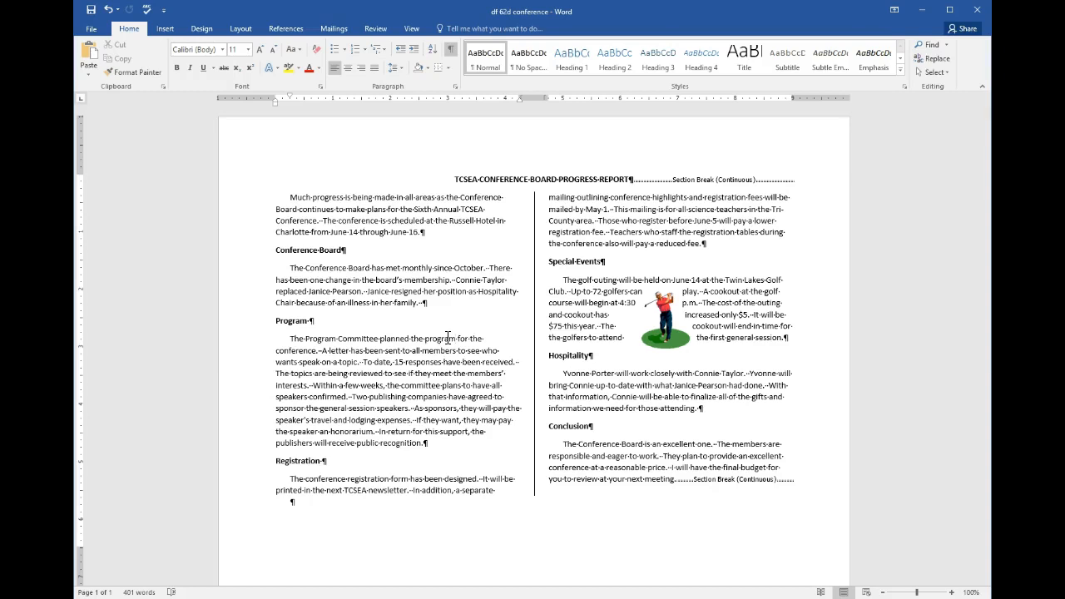
click(169, 31)
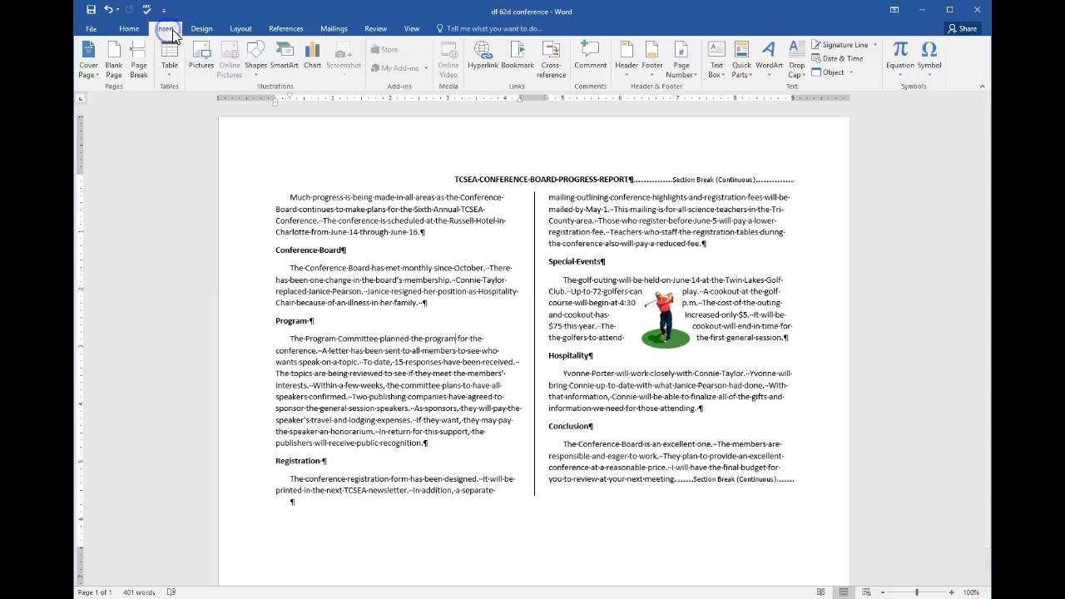
click(194, 69)
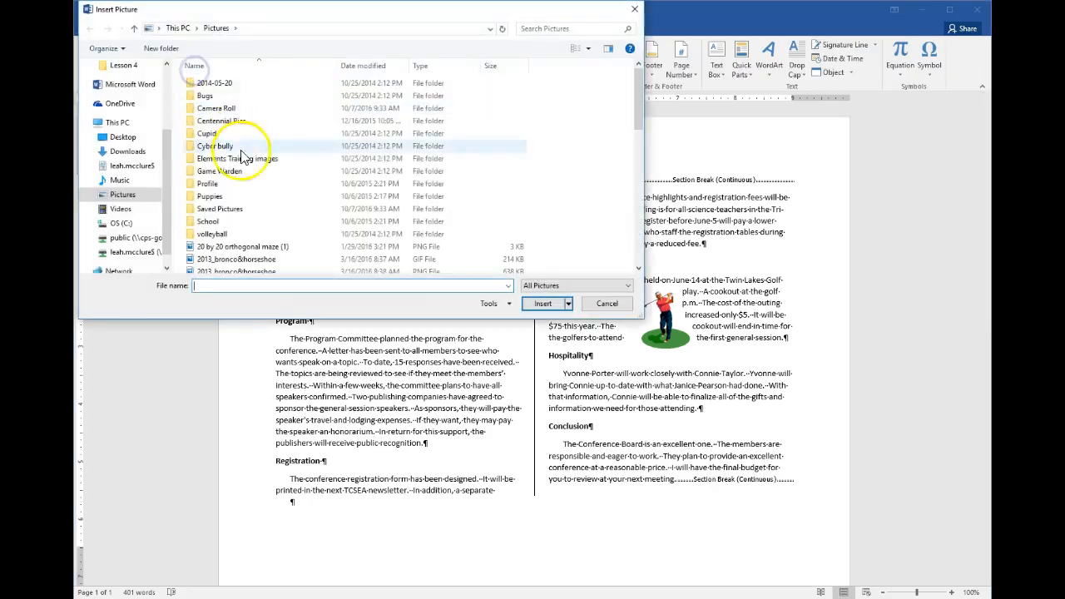
click(136, 251)
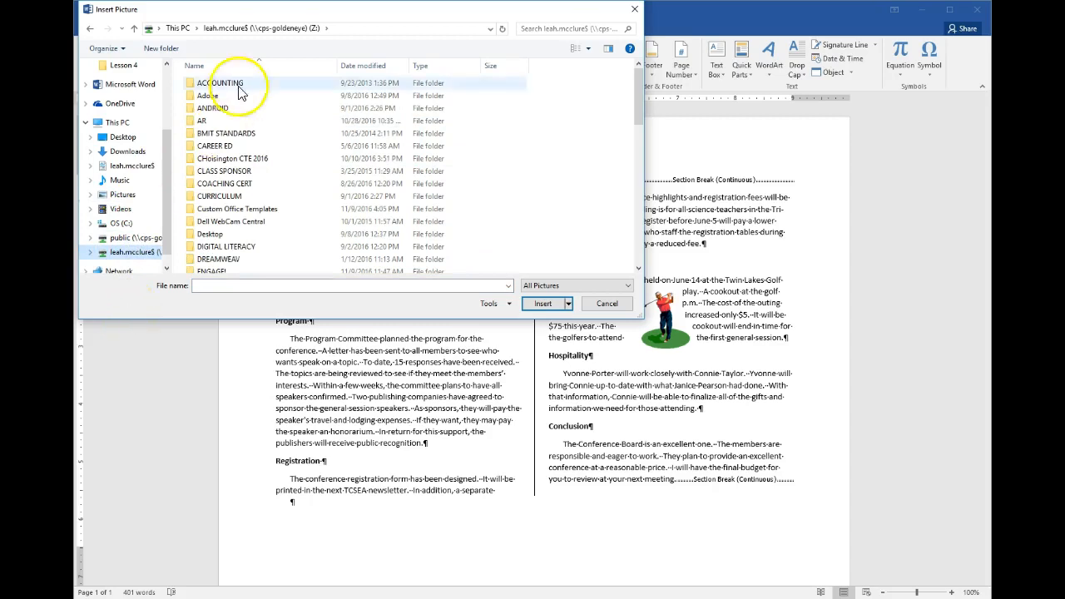
scroll(268, 233, down, 2)
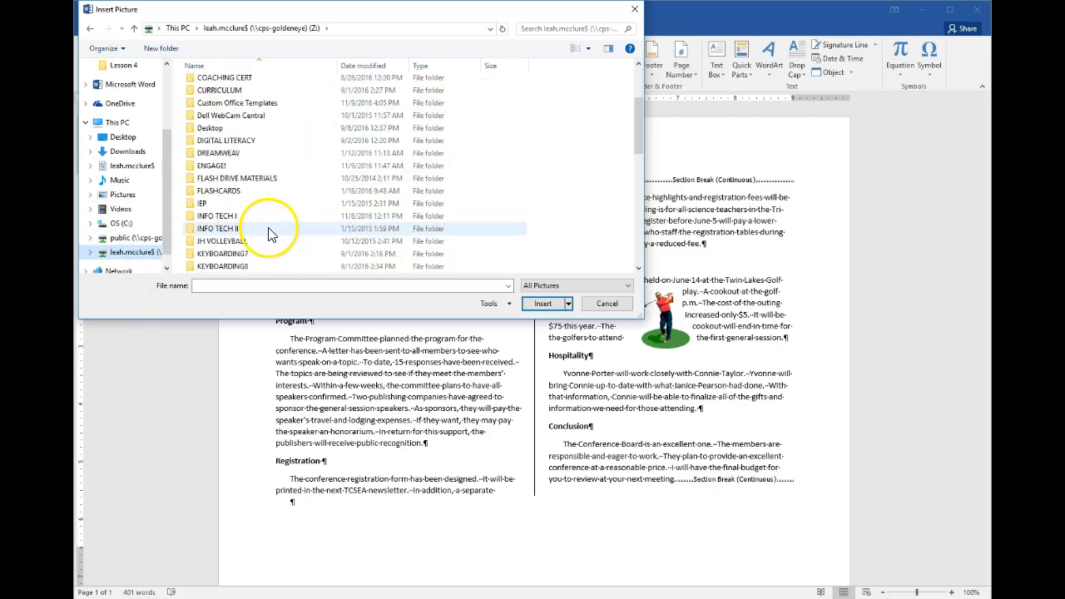
scroll(270, 246, down, 1)
click(257, 268)
double_click(256, 268)
double_click(238, 231)
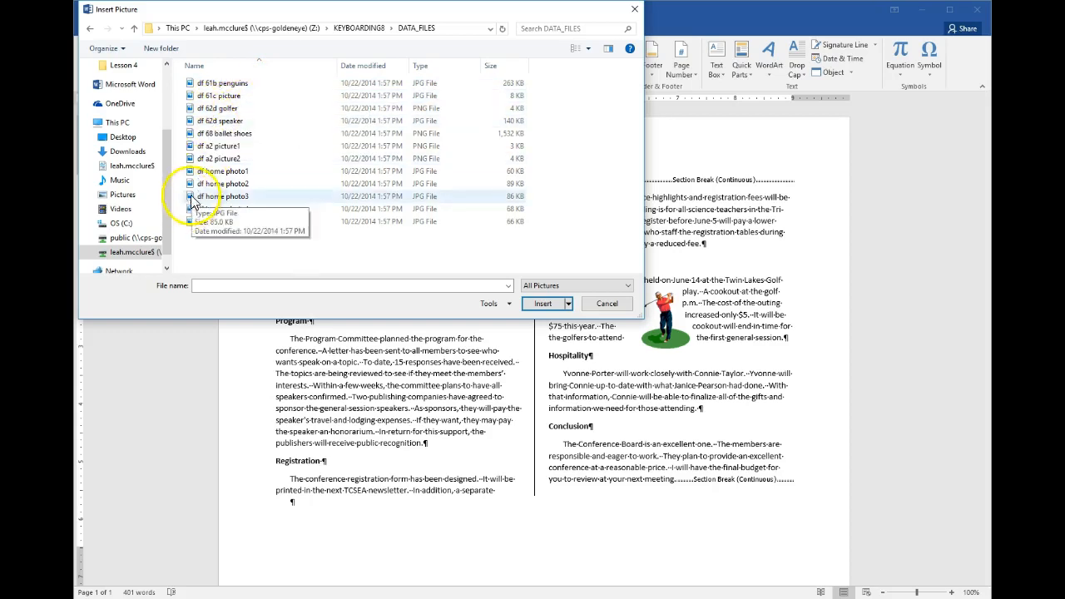
double_click(247, 125)
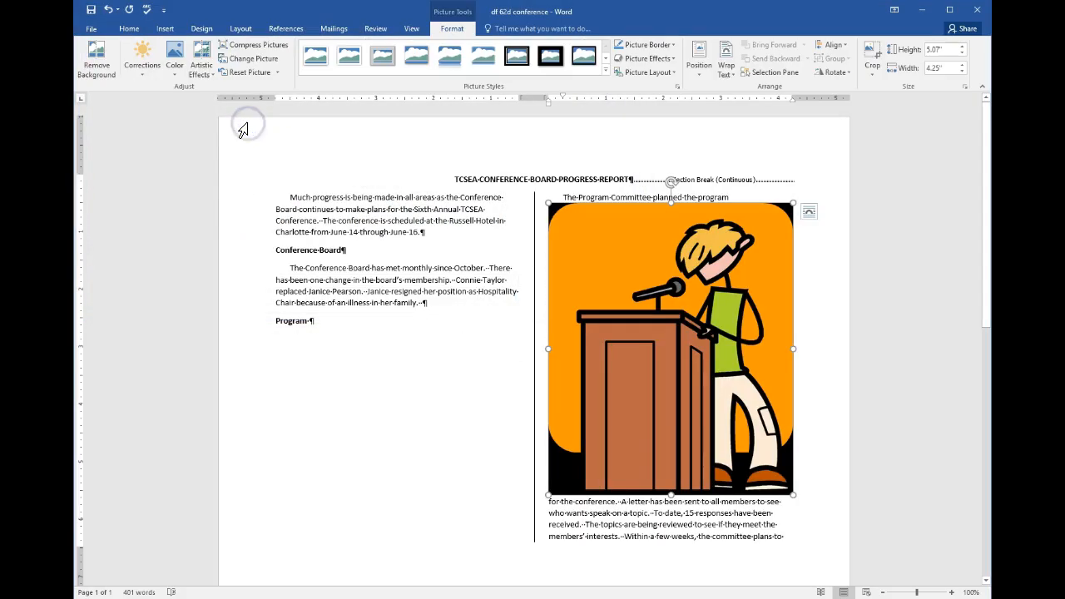
Set the speaker picture's height to 1" and its text wrapping to Square.
click(233, 141)
click(949, 48)
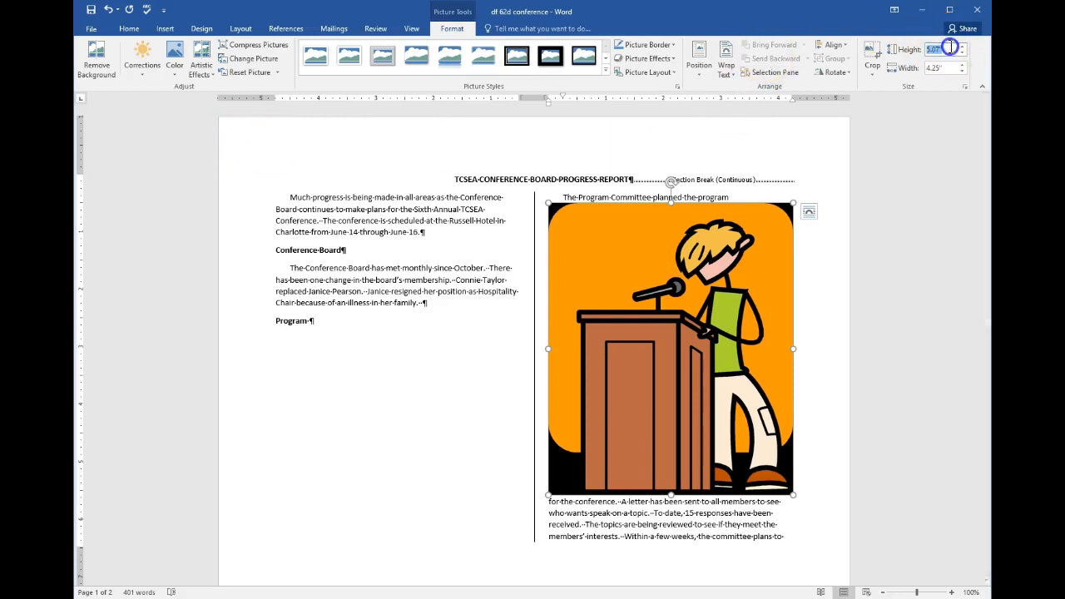
text(1)
key(Return)
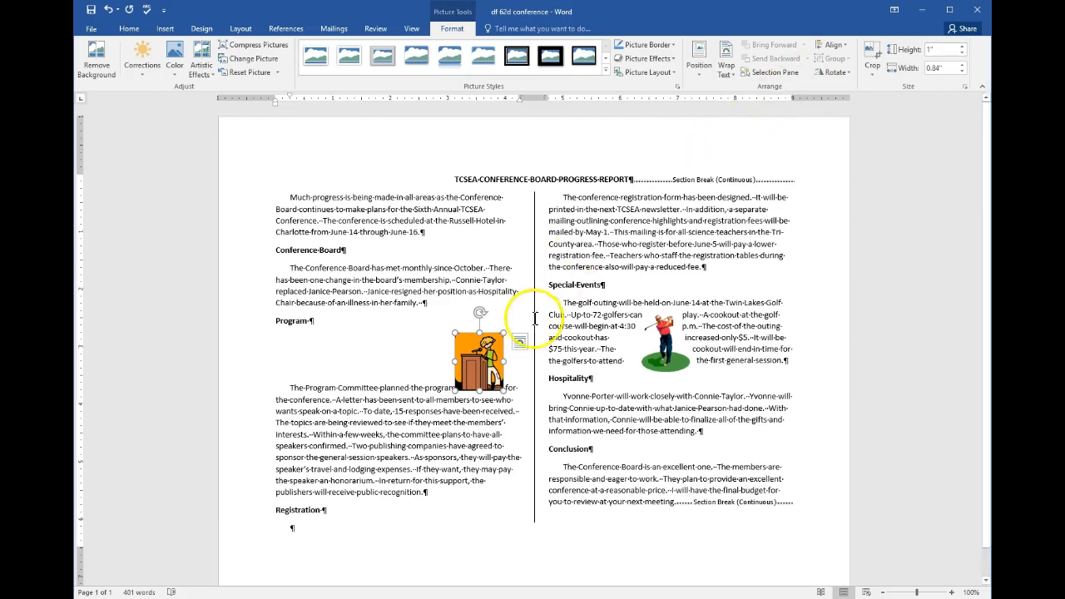
drag(490, 375, 491, 376)
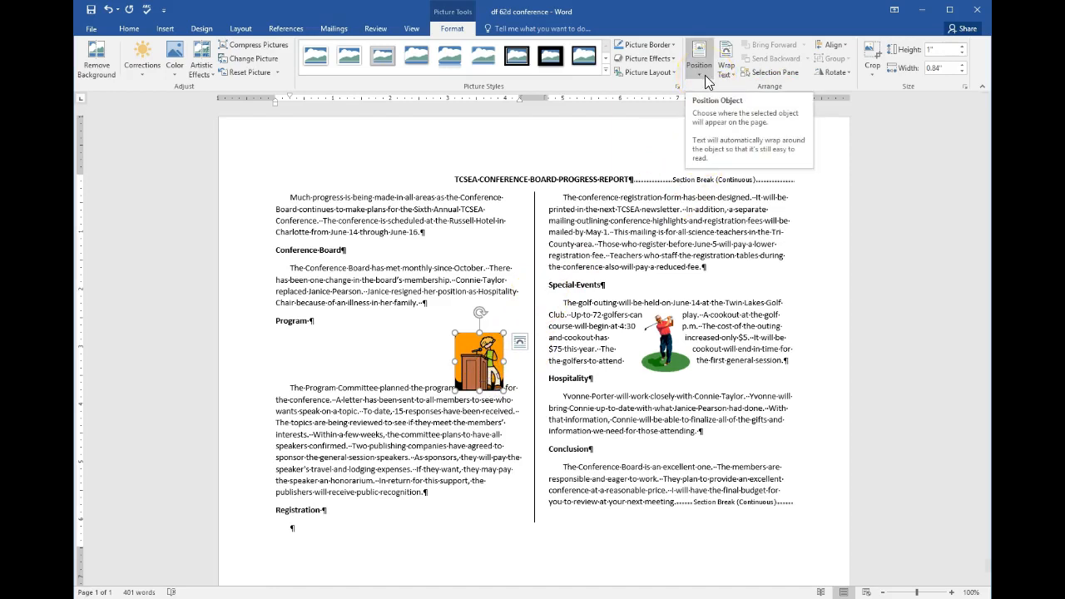
click(734, 75)
click(746, 104)
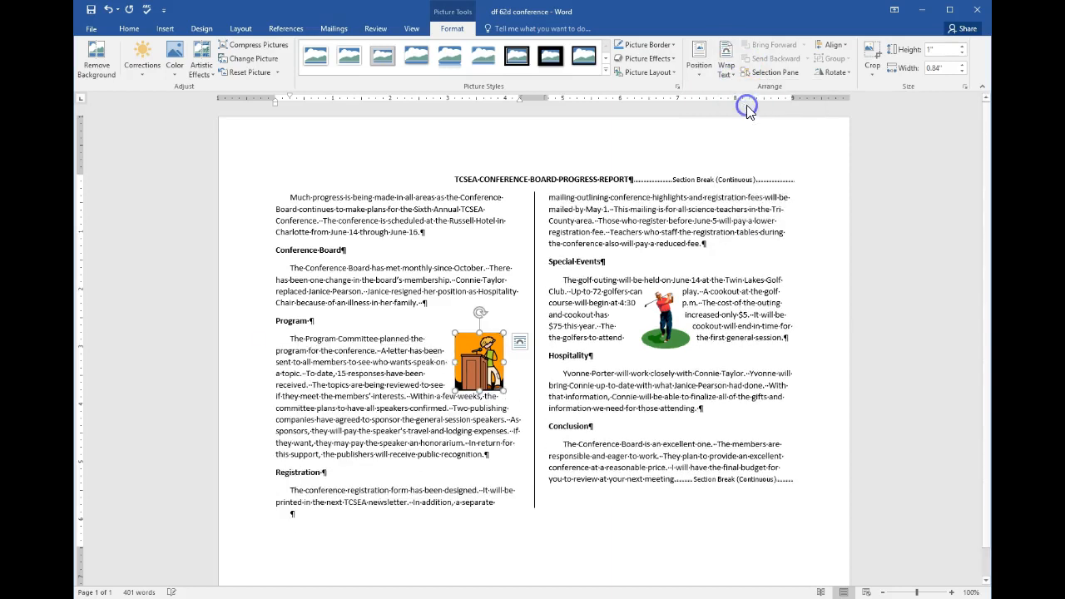
Move the speaker picture to the right edge of the first column beside the opening lines of the Program paragraph.
drag(481, 366, 491, 364)
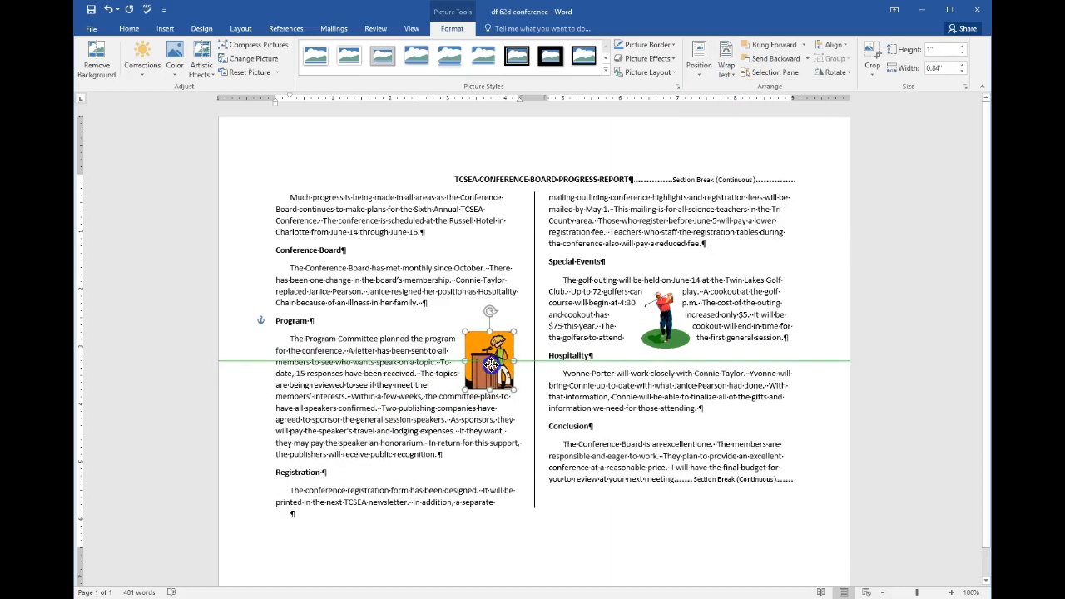
drag(491, 364, 502, 385)
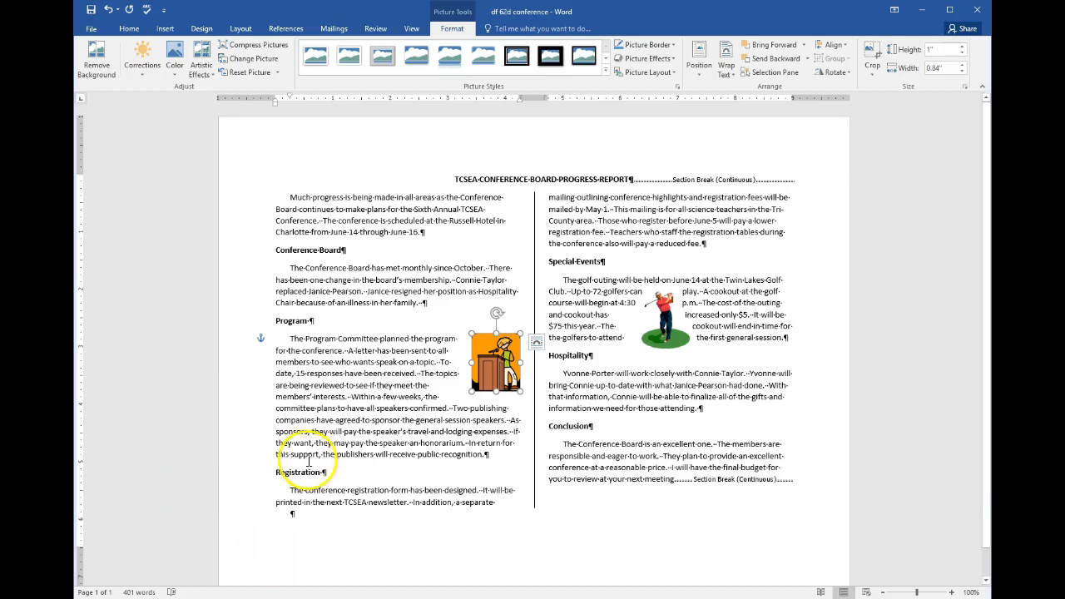
drag(502, 354, 505, 357)
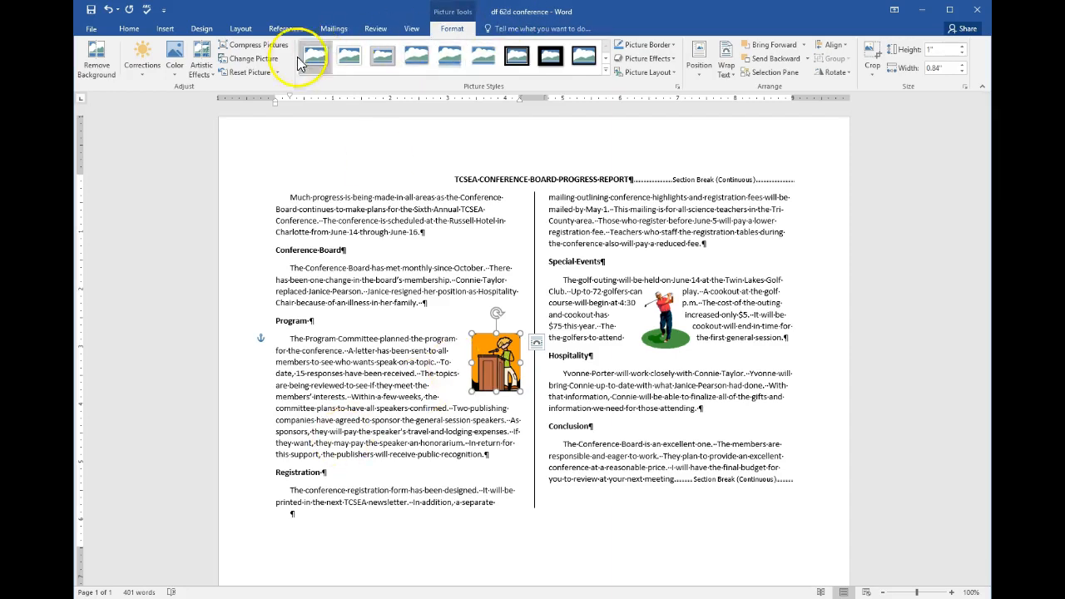
Run a spelling and grammar check on the conference report and highlight the body text column by column.
click(375, 29)
click(95, 62)
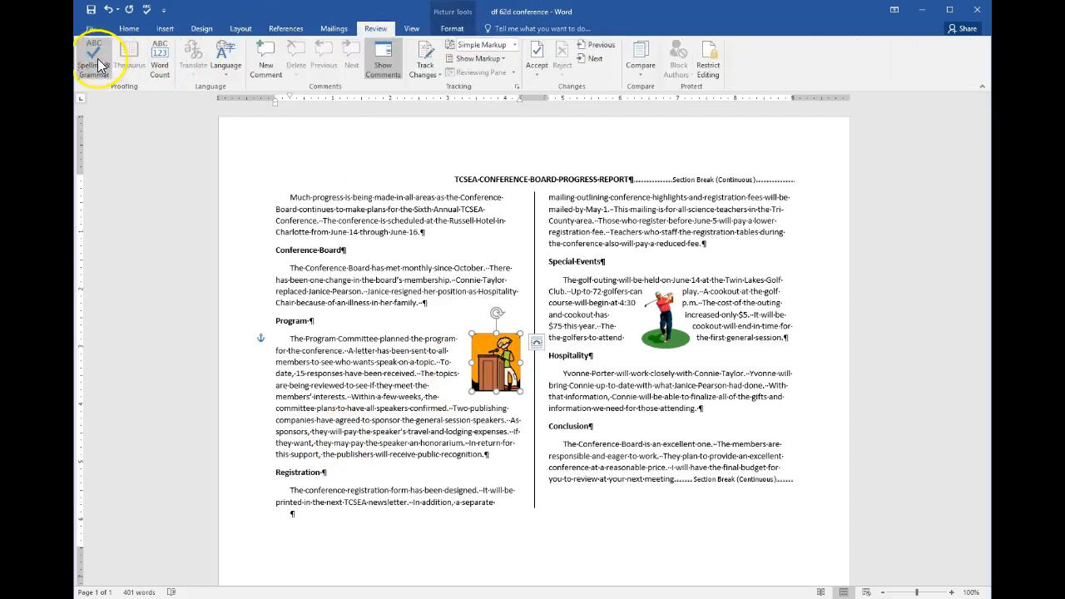
click(401, 350)
click(417, 351)
drag(291, 197, 514, 505)
drag(549, 193, 784, 486)
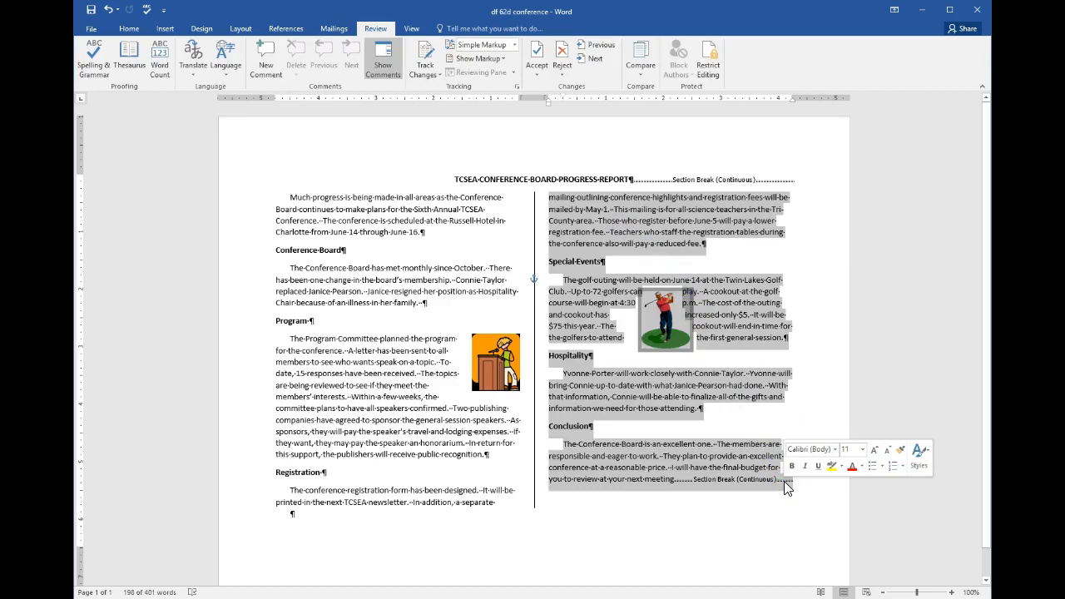
Save the report as "62d conference" in the CHAPTER 8 folder and close both the document and the DATA_FILES window.
click(91, 28)
click(123, 157)
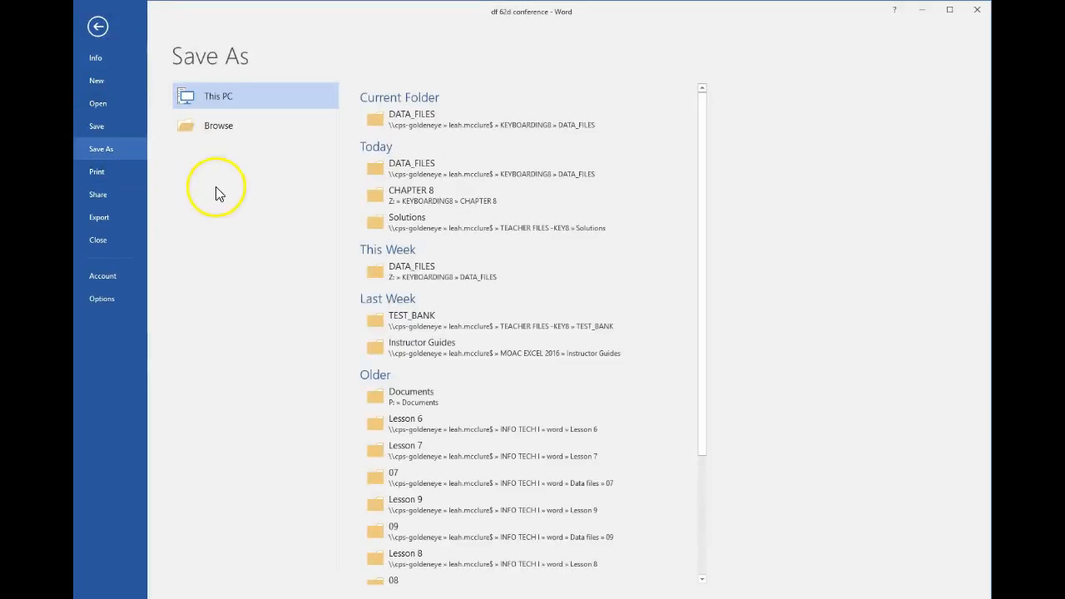
click(401, 204)
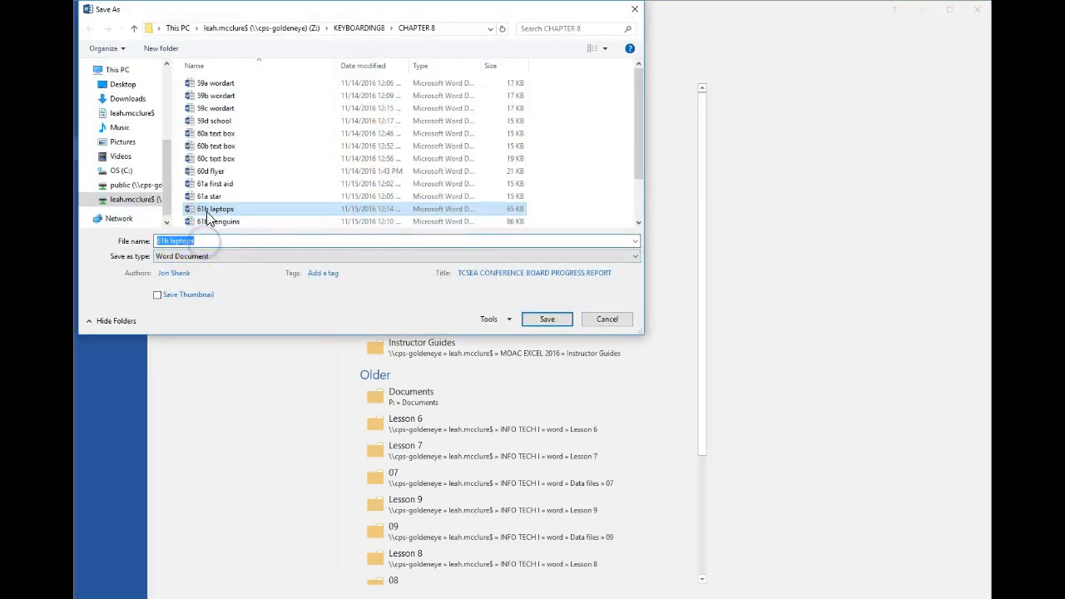
text(62d conference)
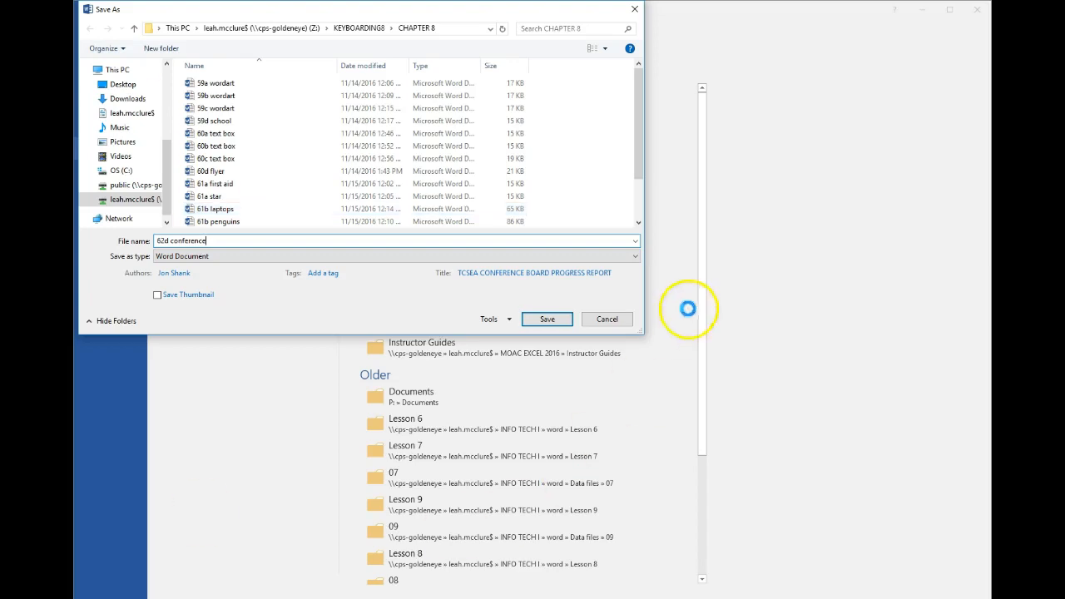
click(547, 321)
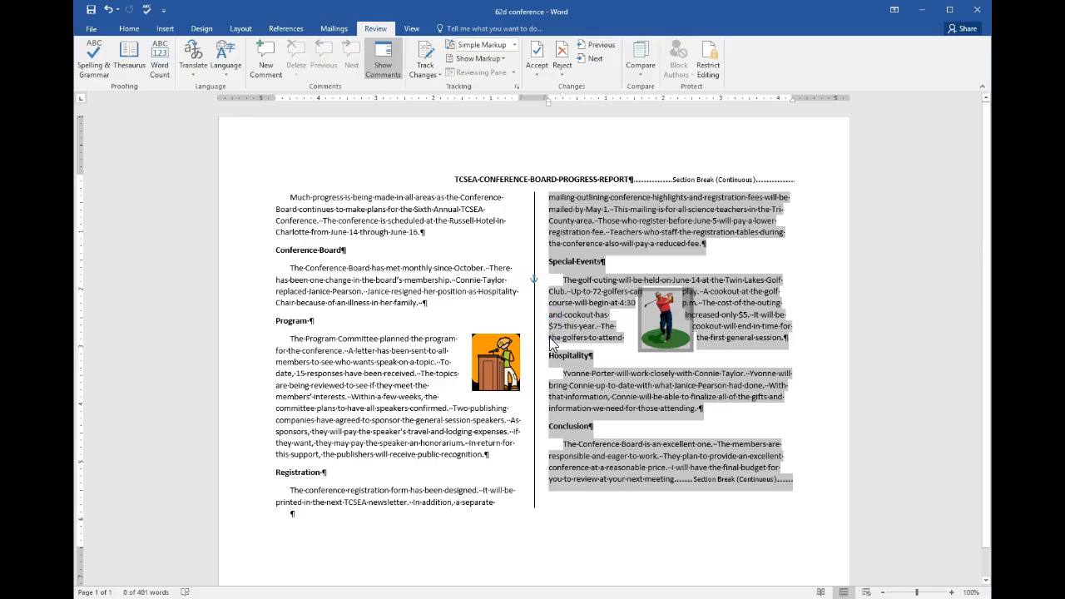
click(977, 13)
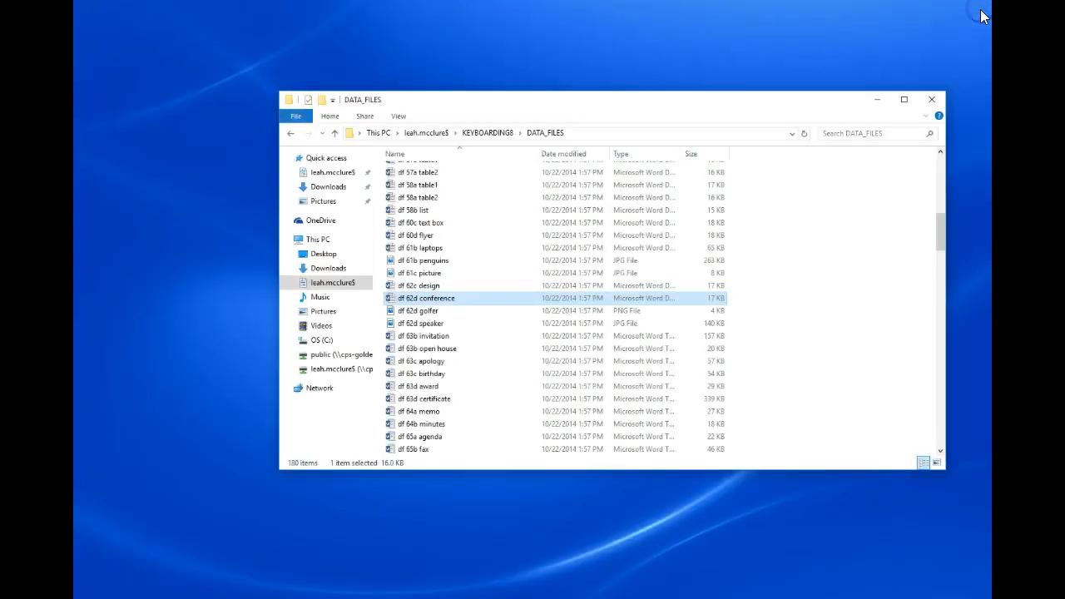
click(933, 100)
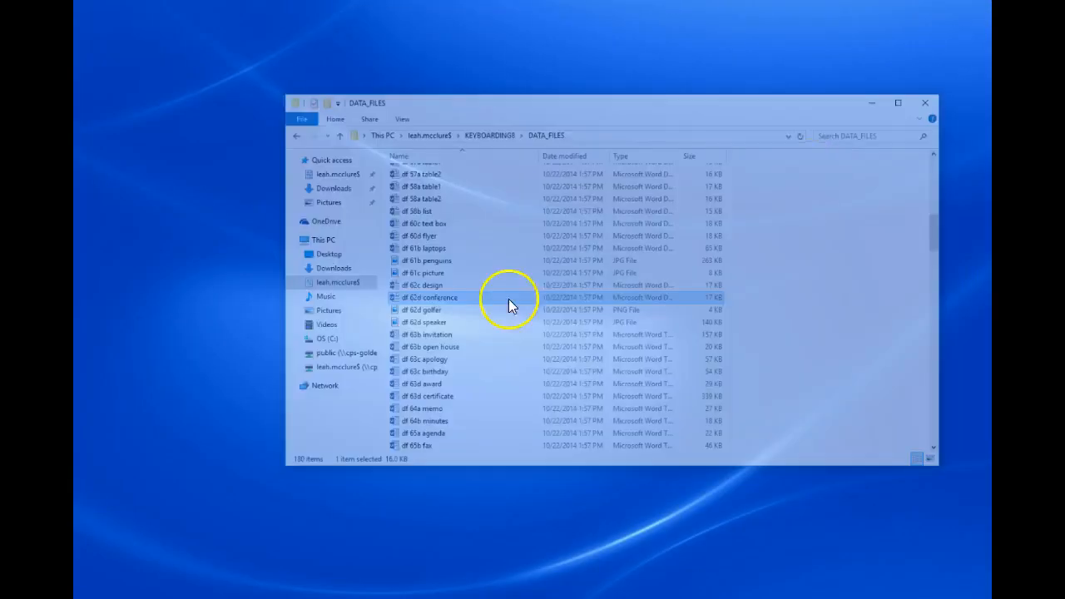